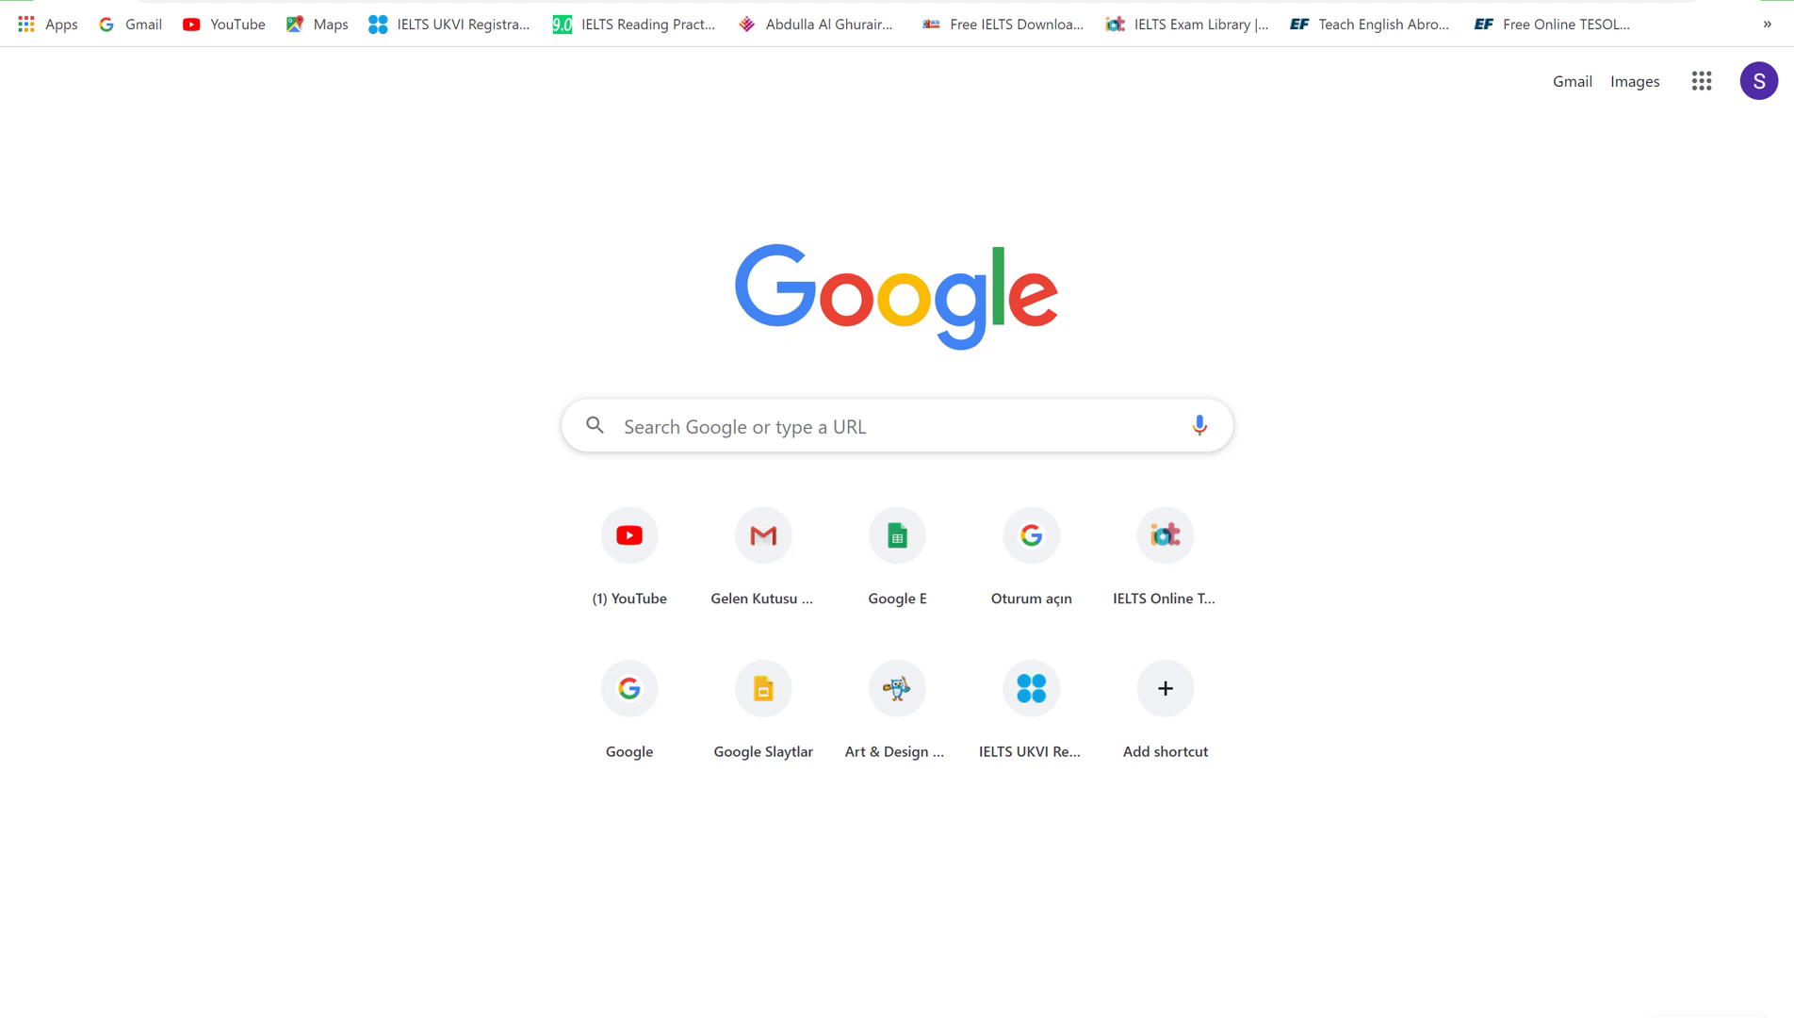
Search Google for 'cambridge learning management system' and open the Cambridge Learning Management System result
click(901, 429)
click(872, 473)
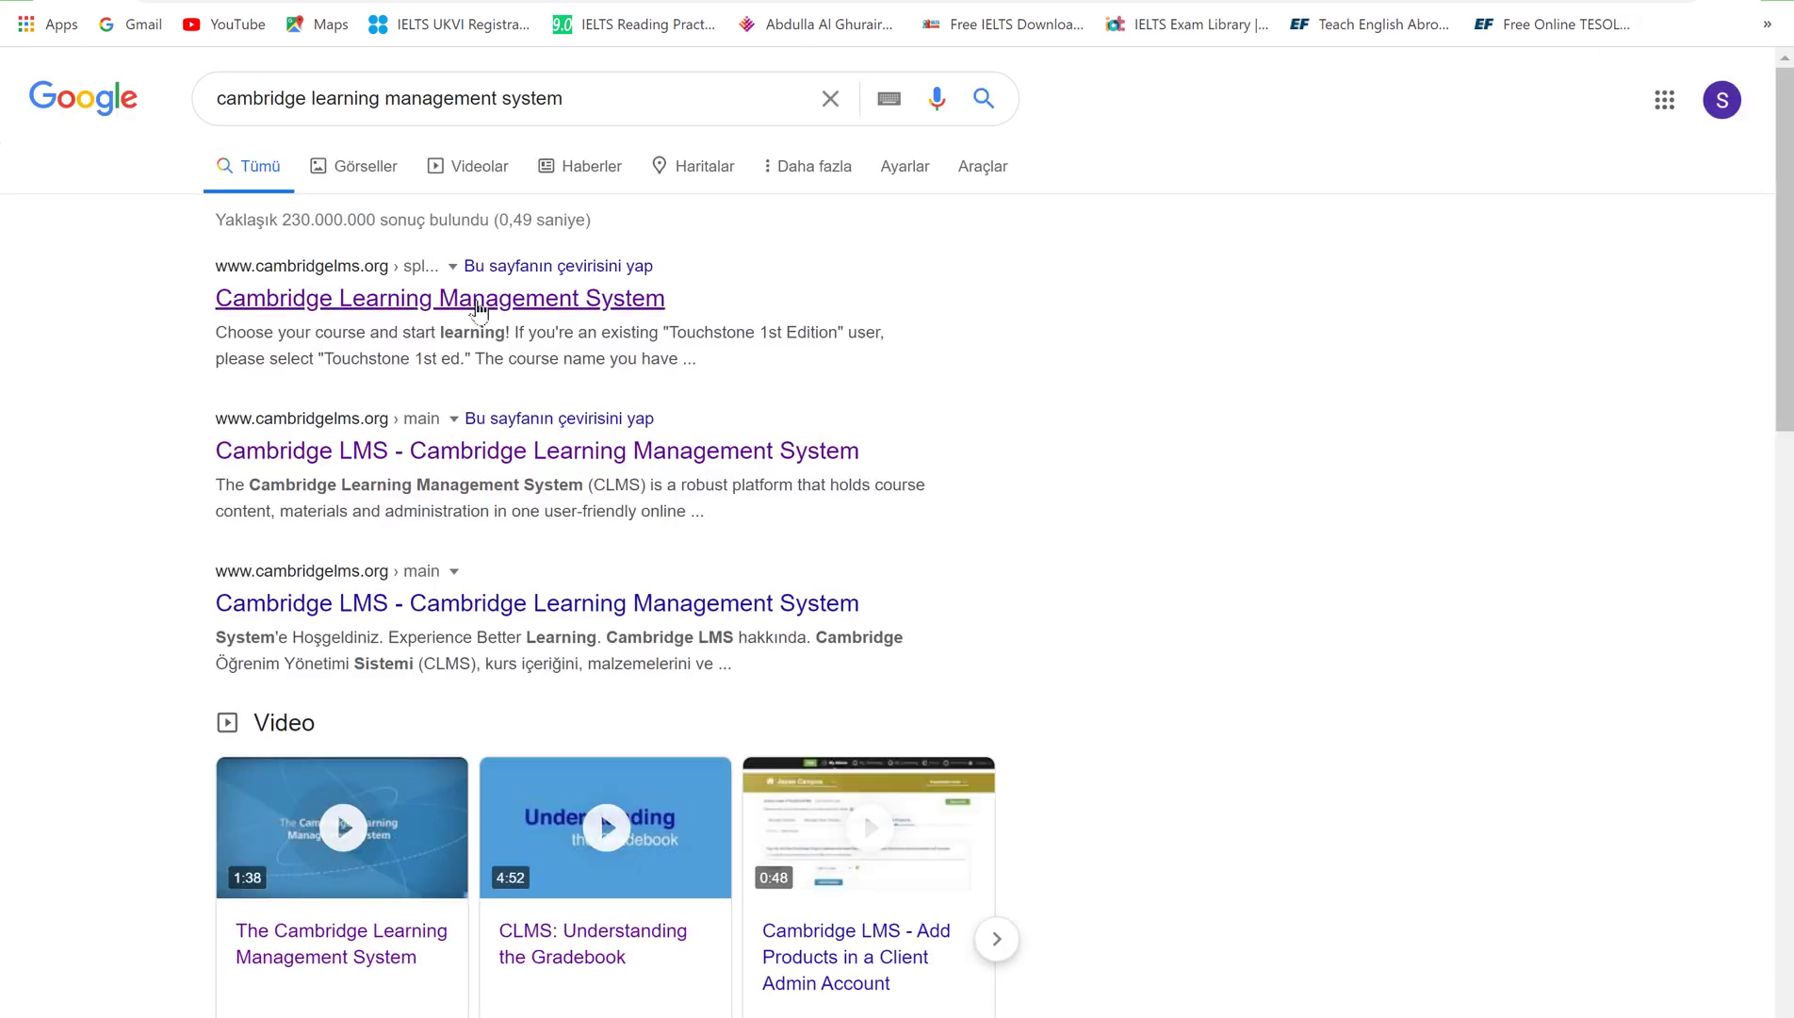
click(479, 309)
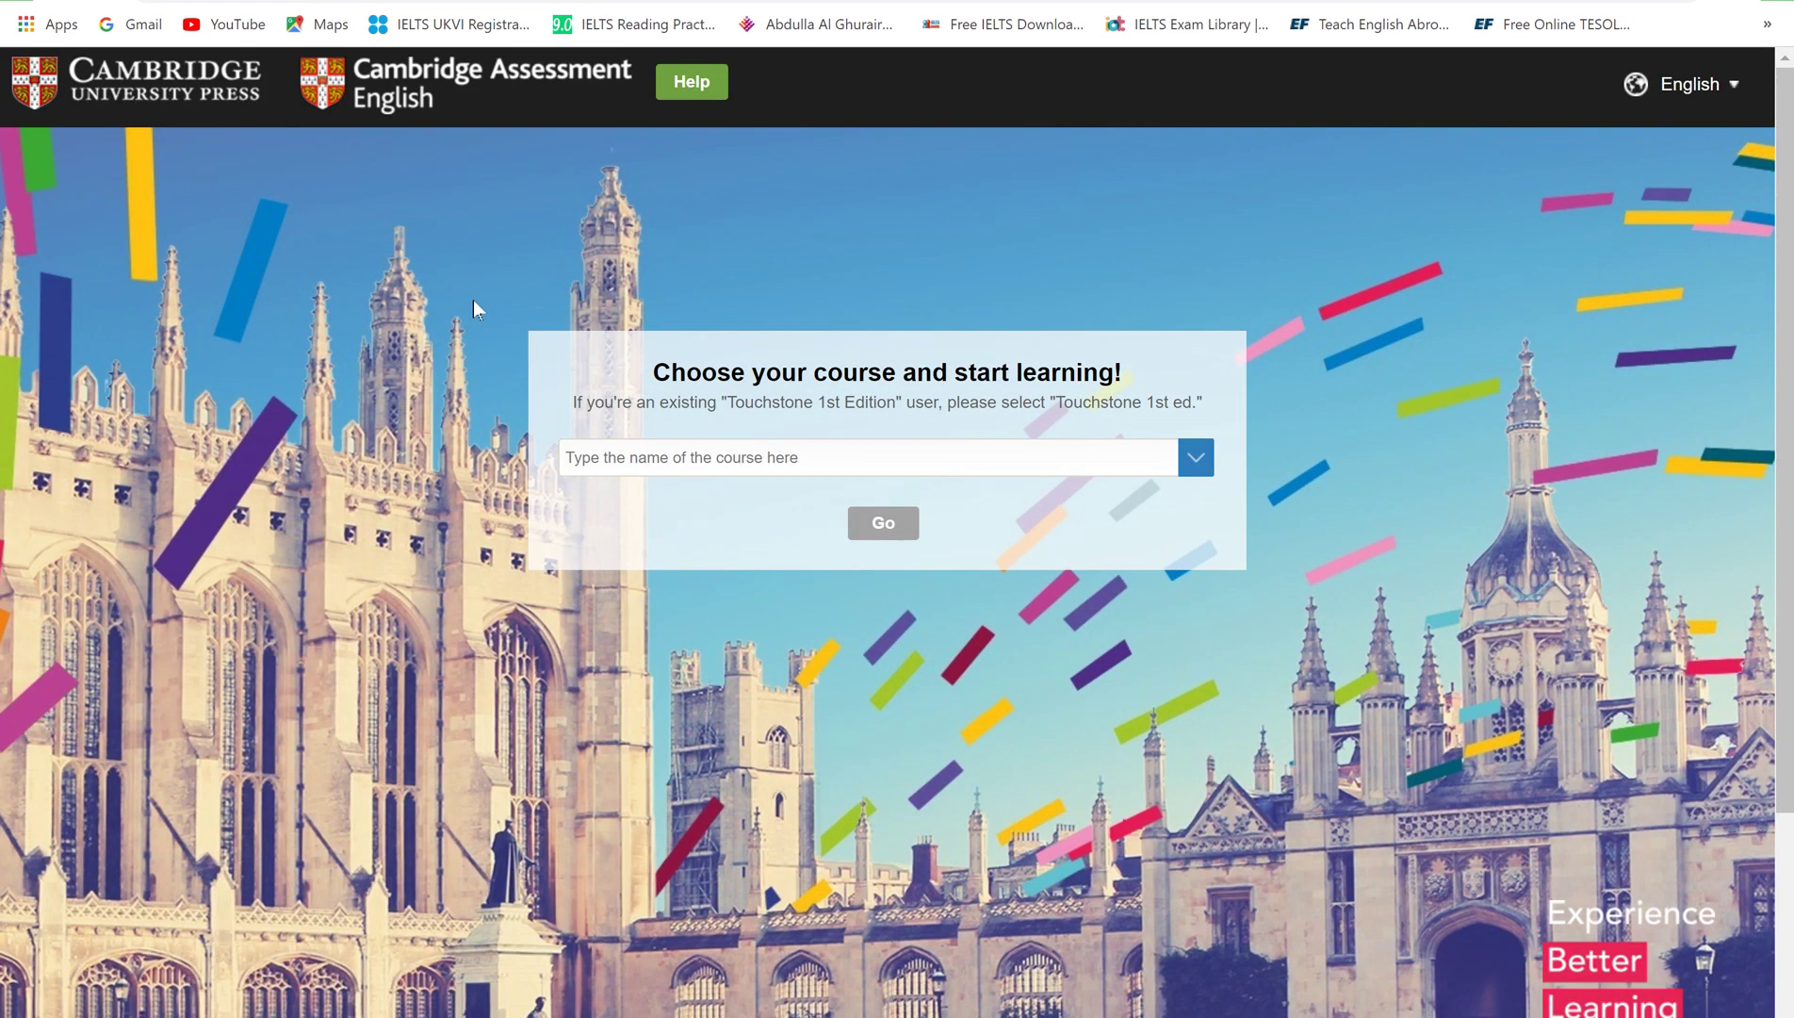
Pick 'Think' from the course dropdown and continue with Go
click(669, 459)
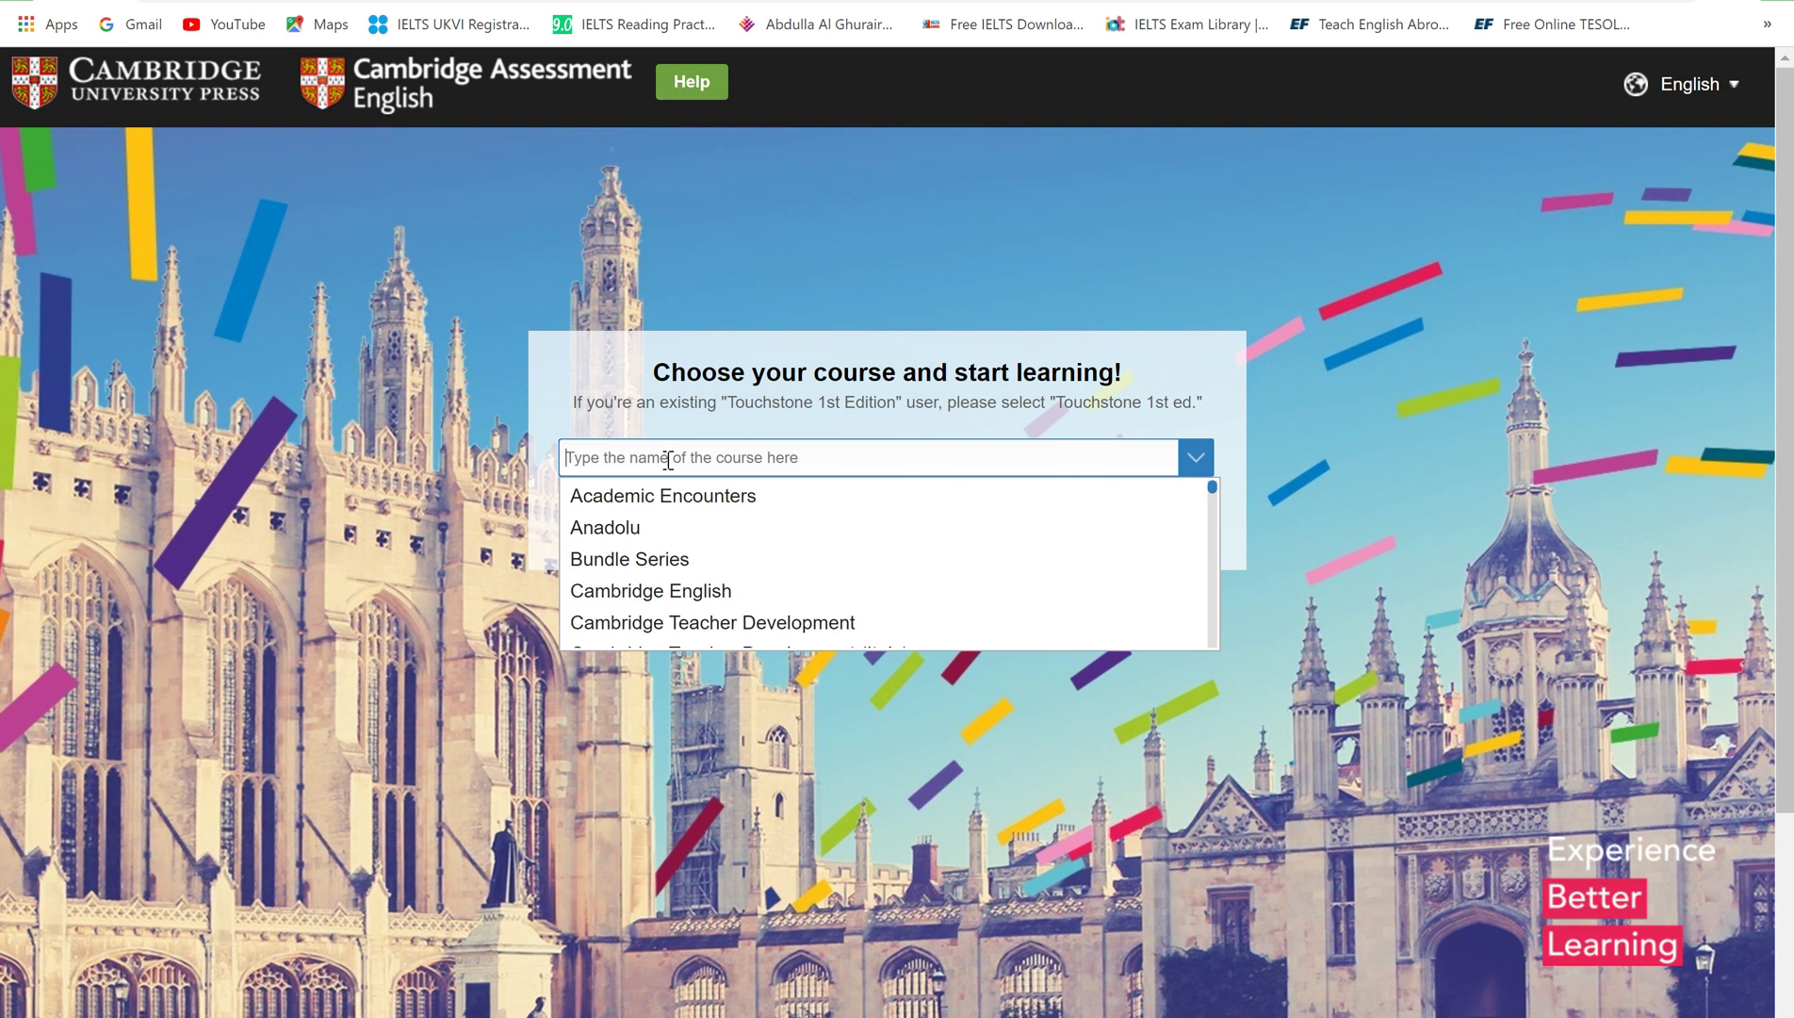
scroll(743, 603, down, 3)
scroll(740, 603, down, 6)
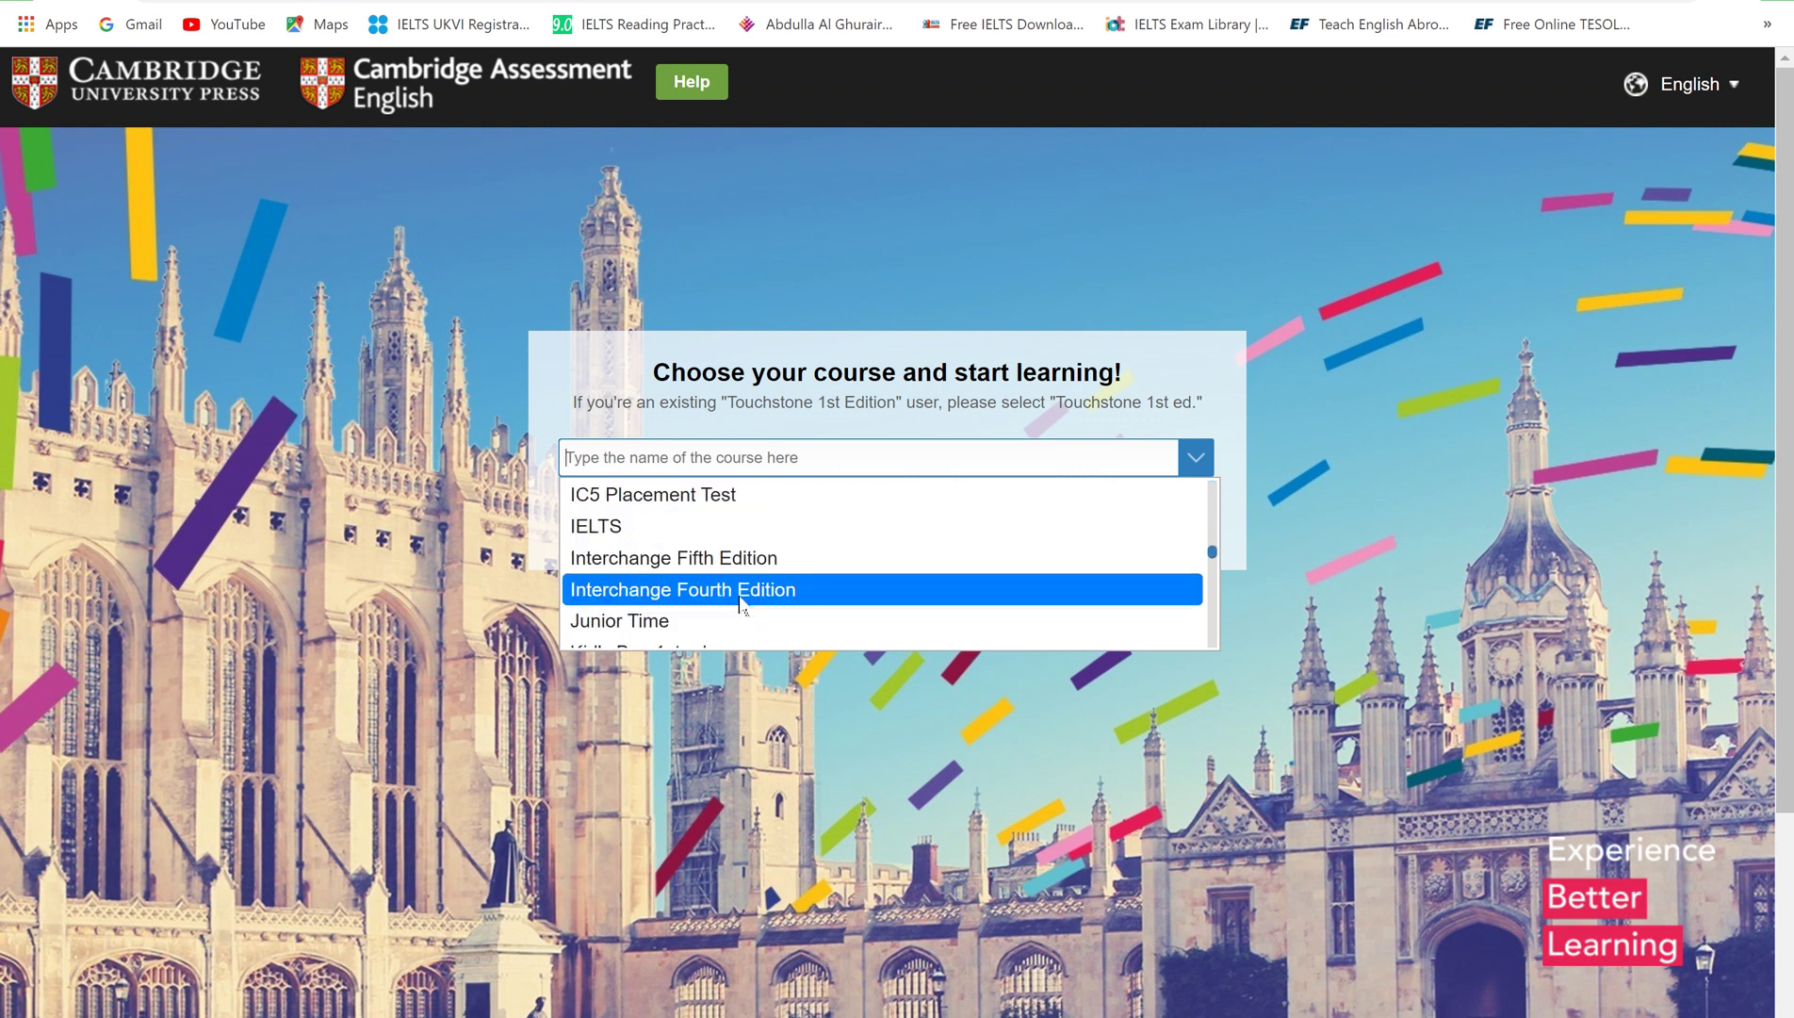
scroll(738, 603, down, 8)
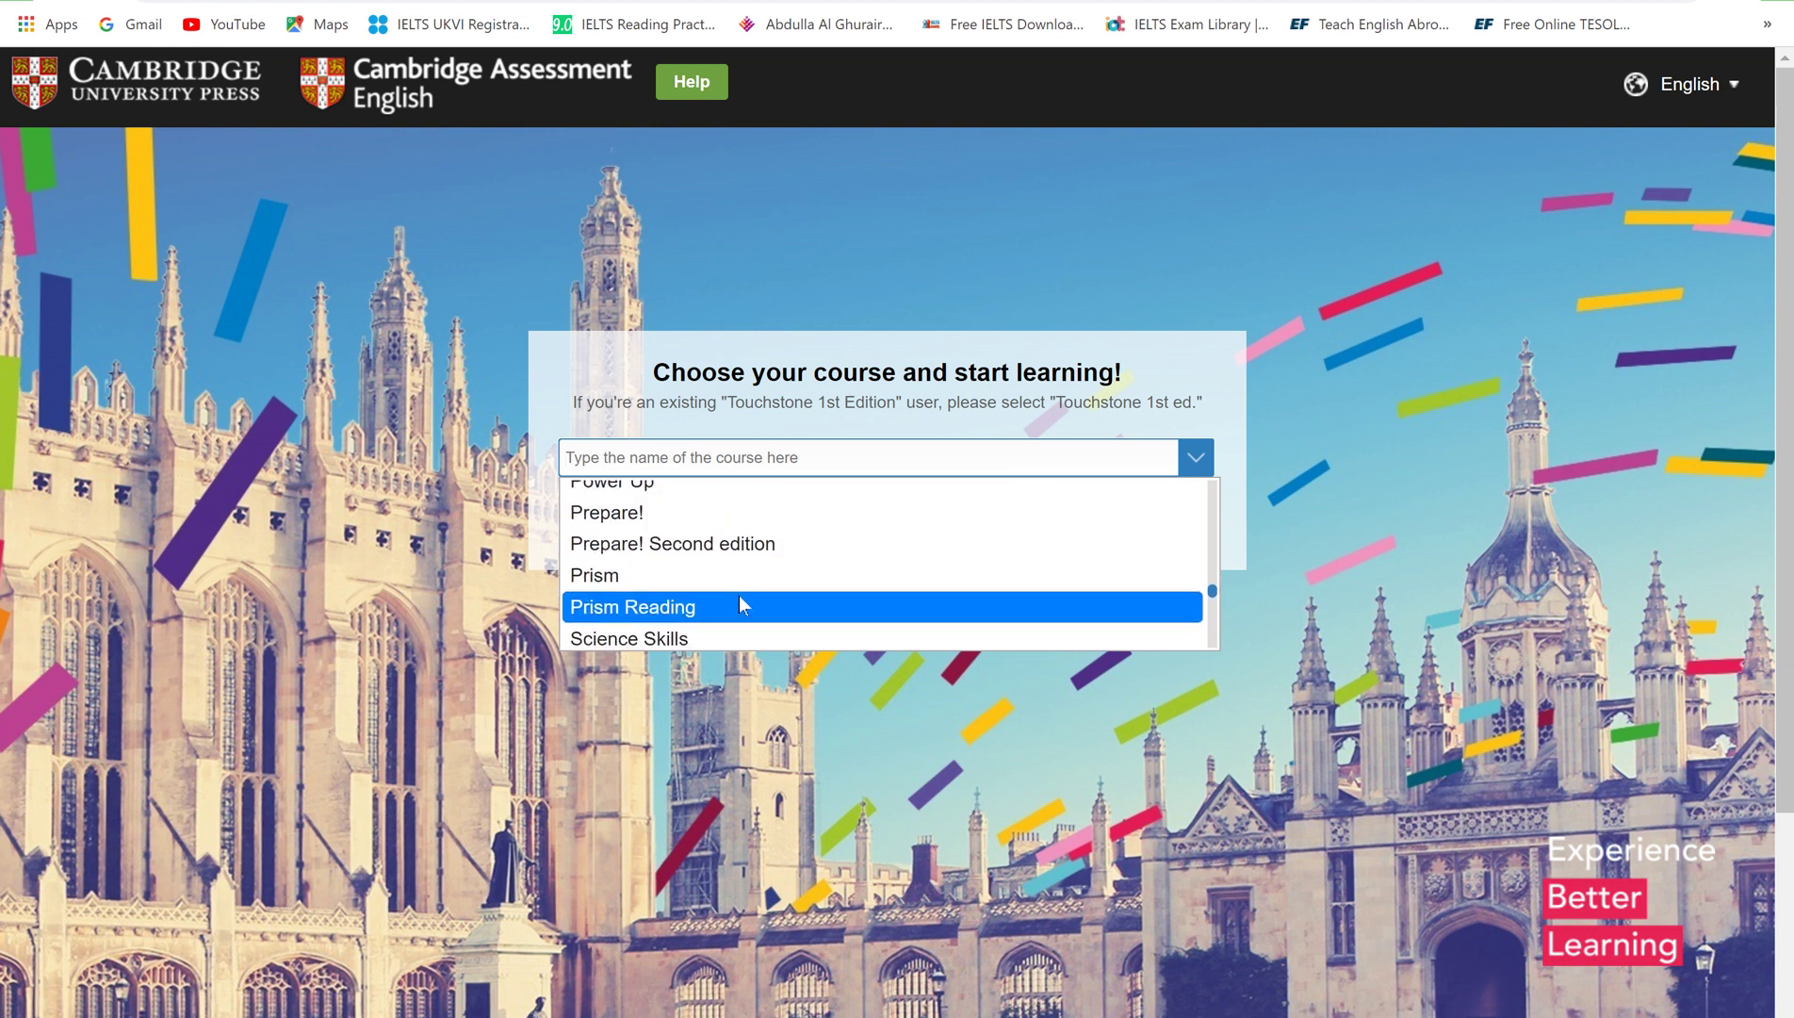
scroll(738, 603, down, 2)
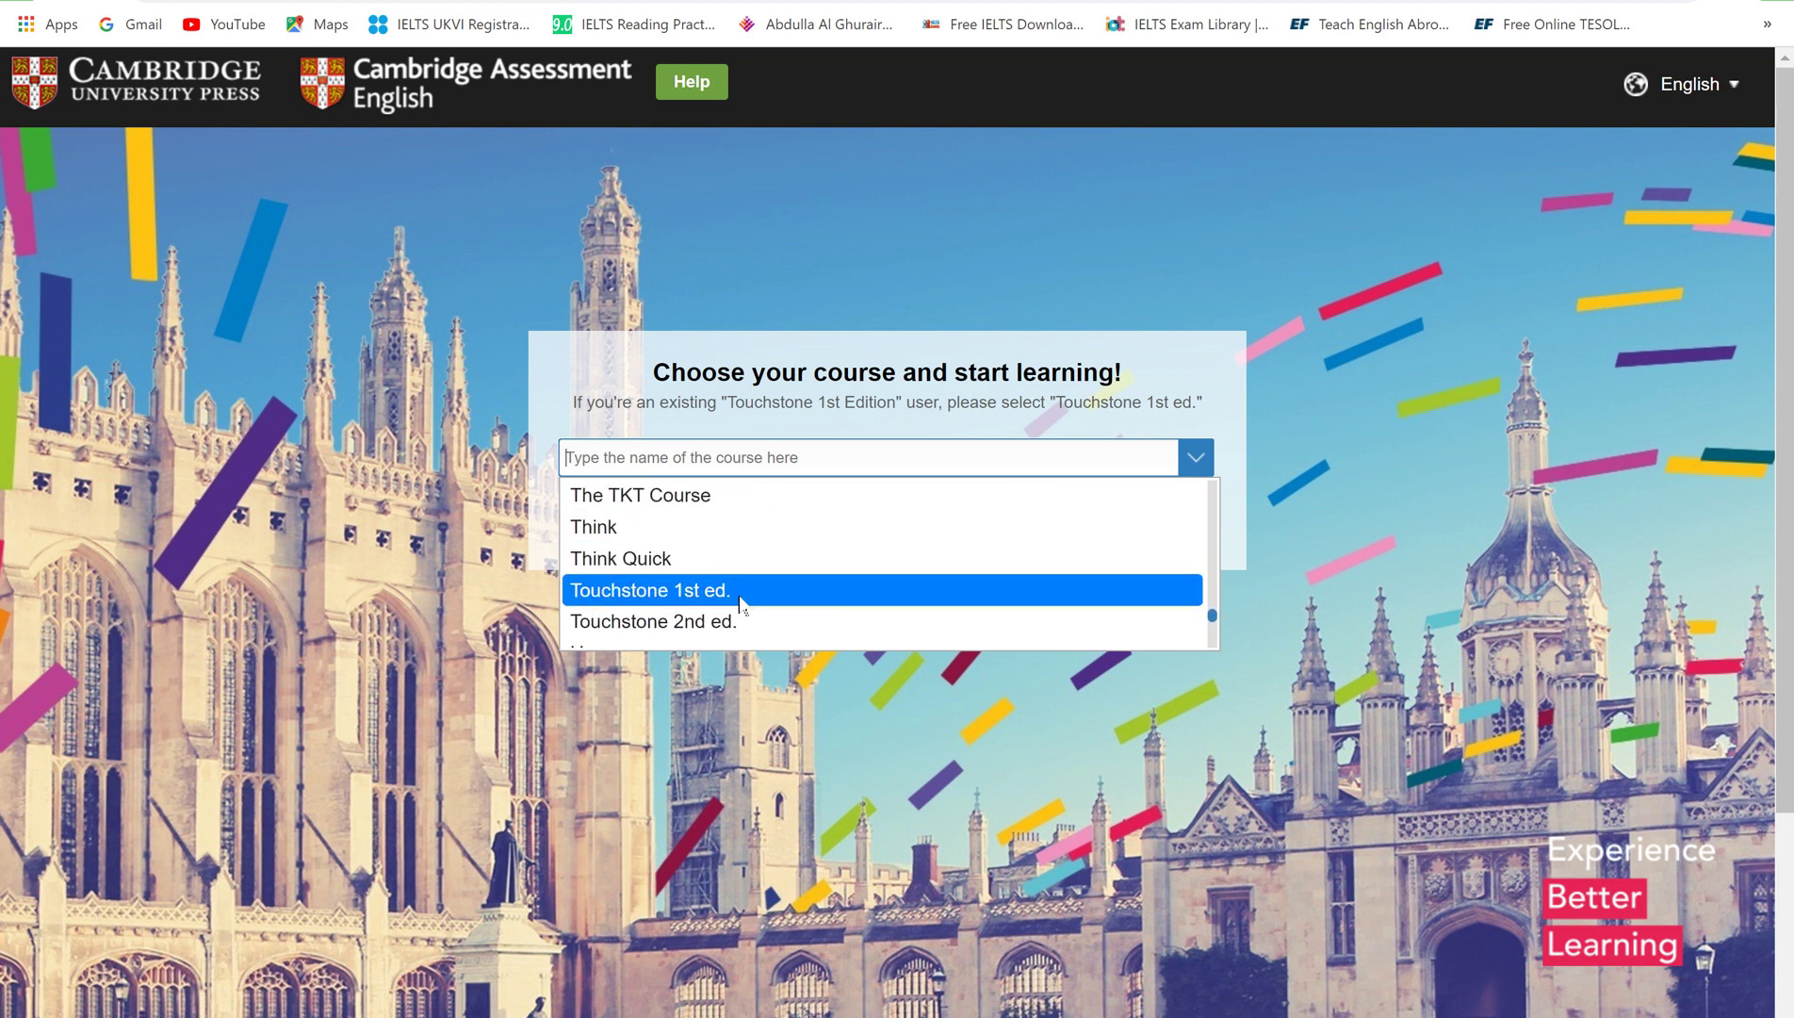
click(753, 525)
click(881, 527)
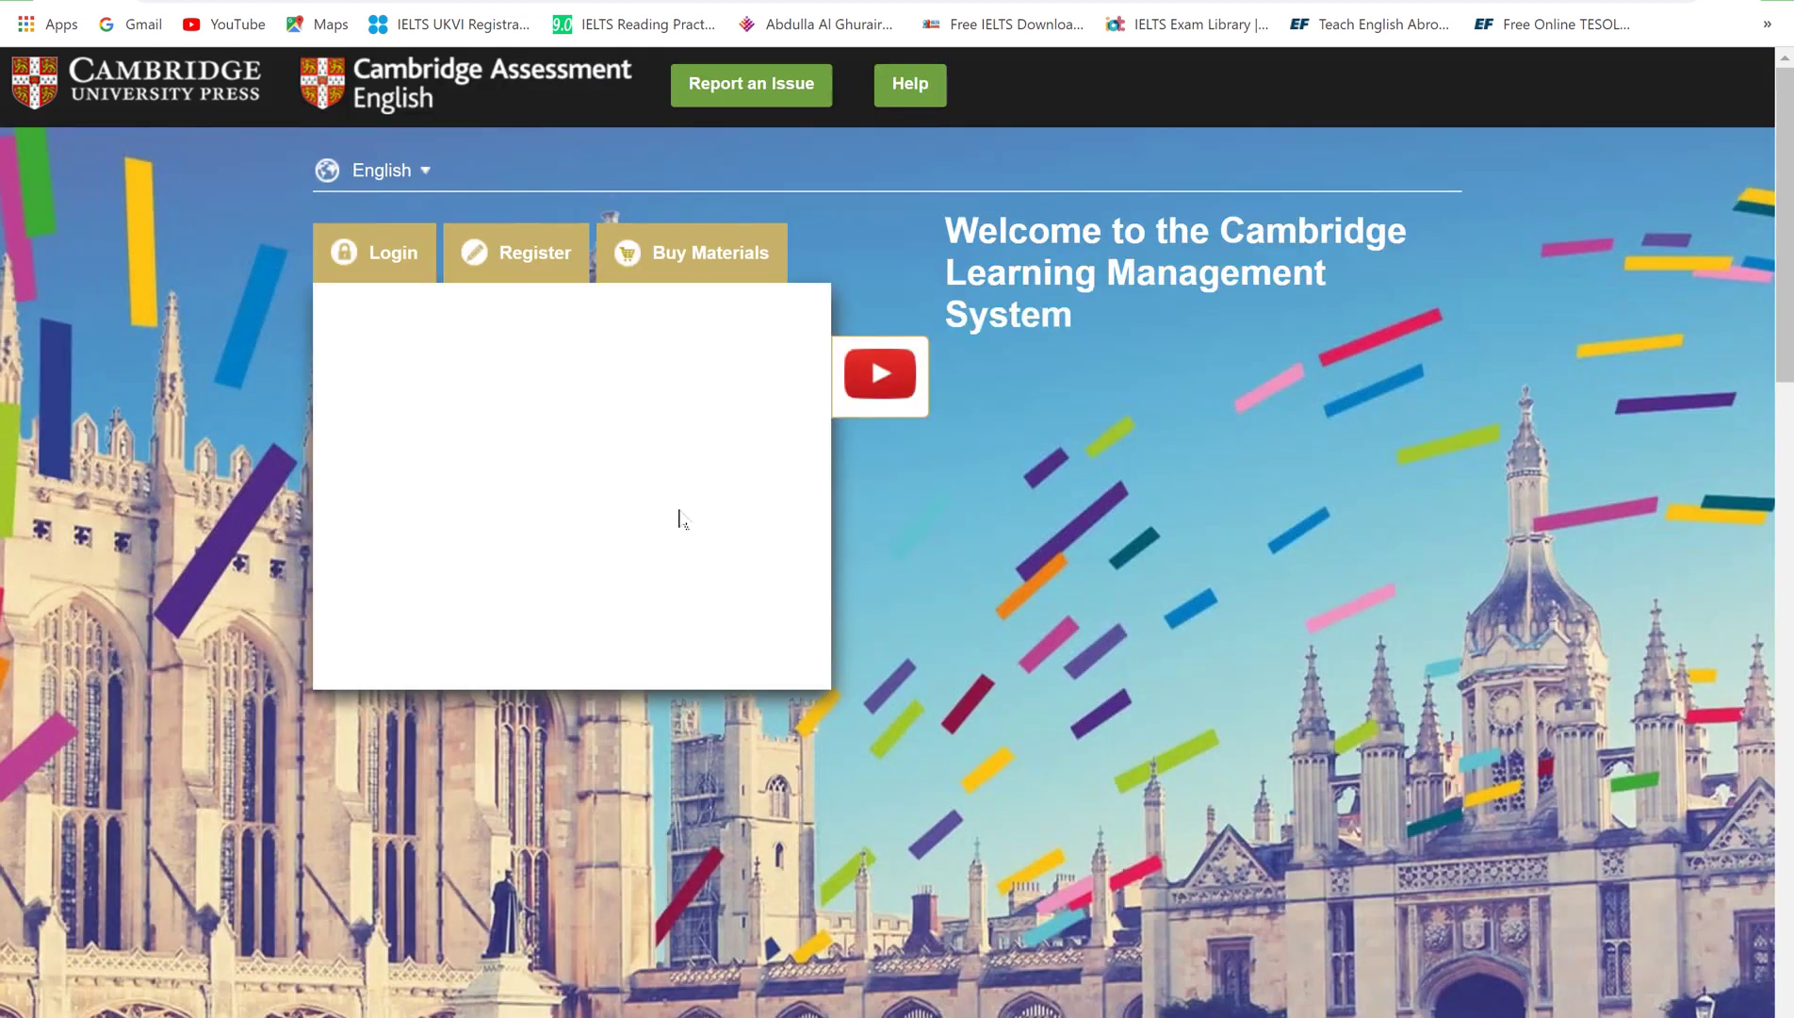
Switch to the registration form and choose Student as the account role
click(527, 264)
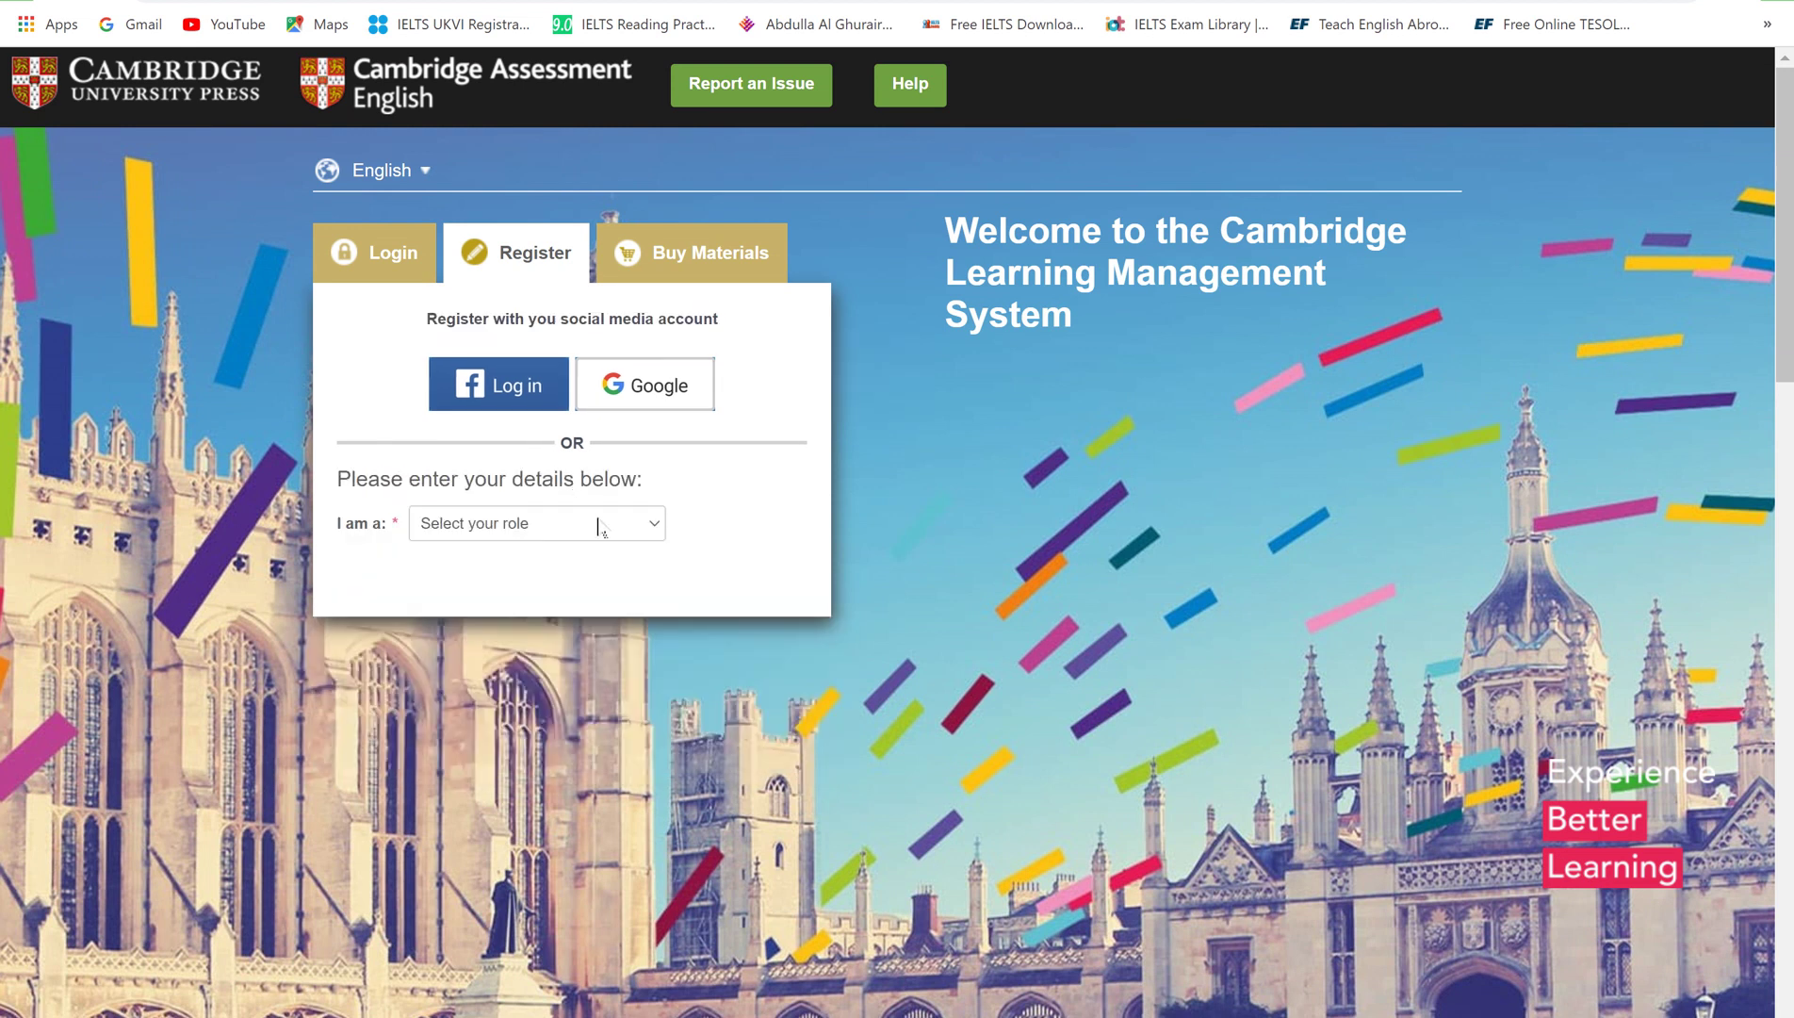
click(599, 525)
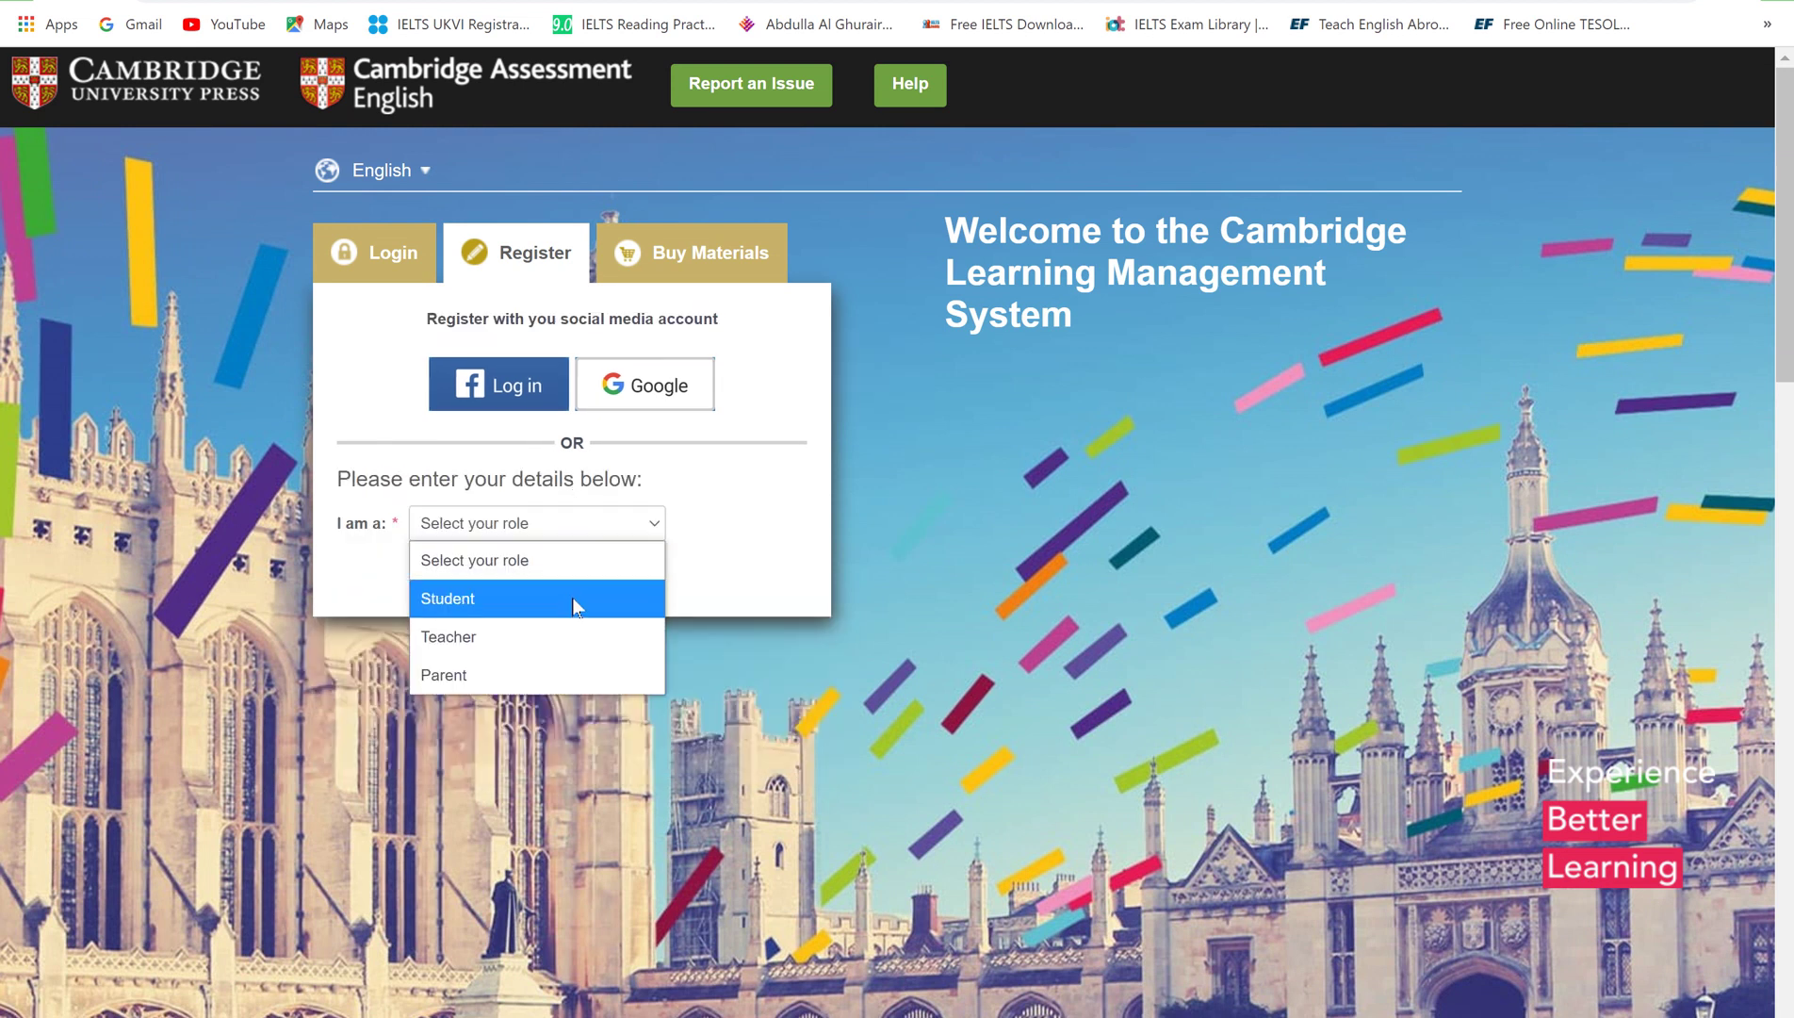
click(577, 601)
Accept the terms of use and privacy notice and opt in to email updates
scroll(771, 648, down, 3)
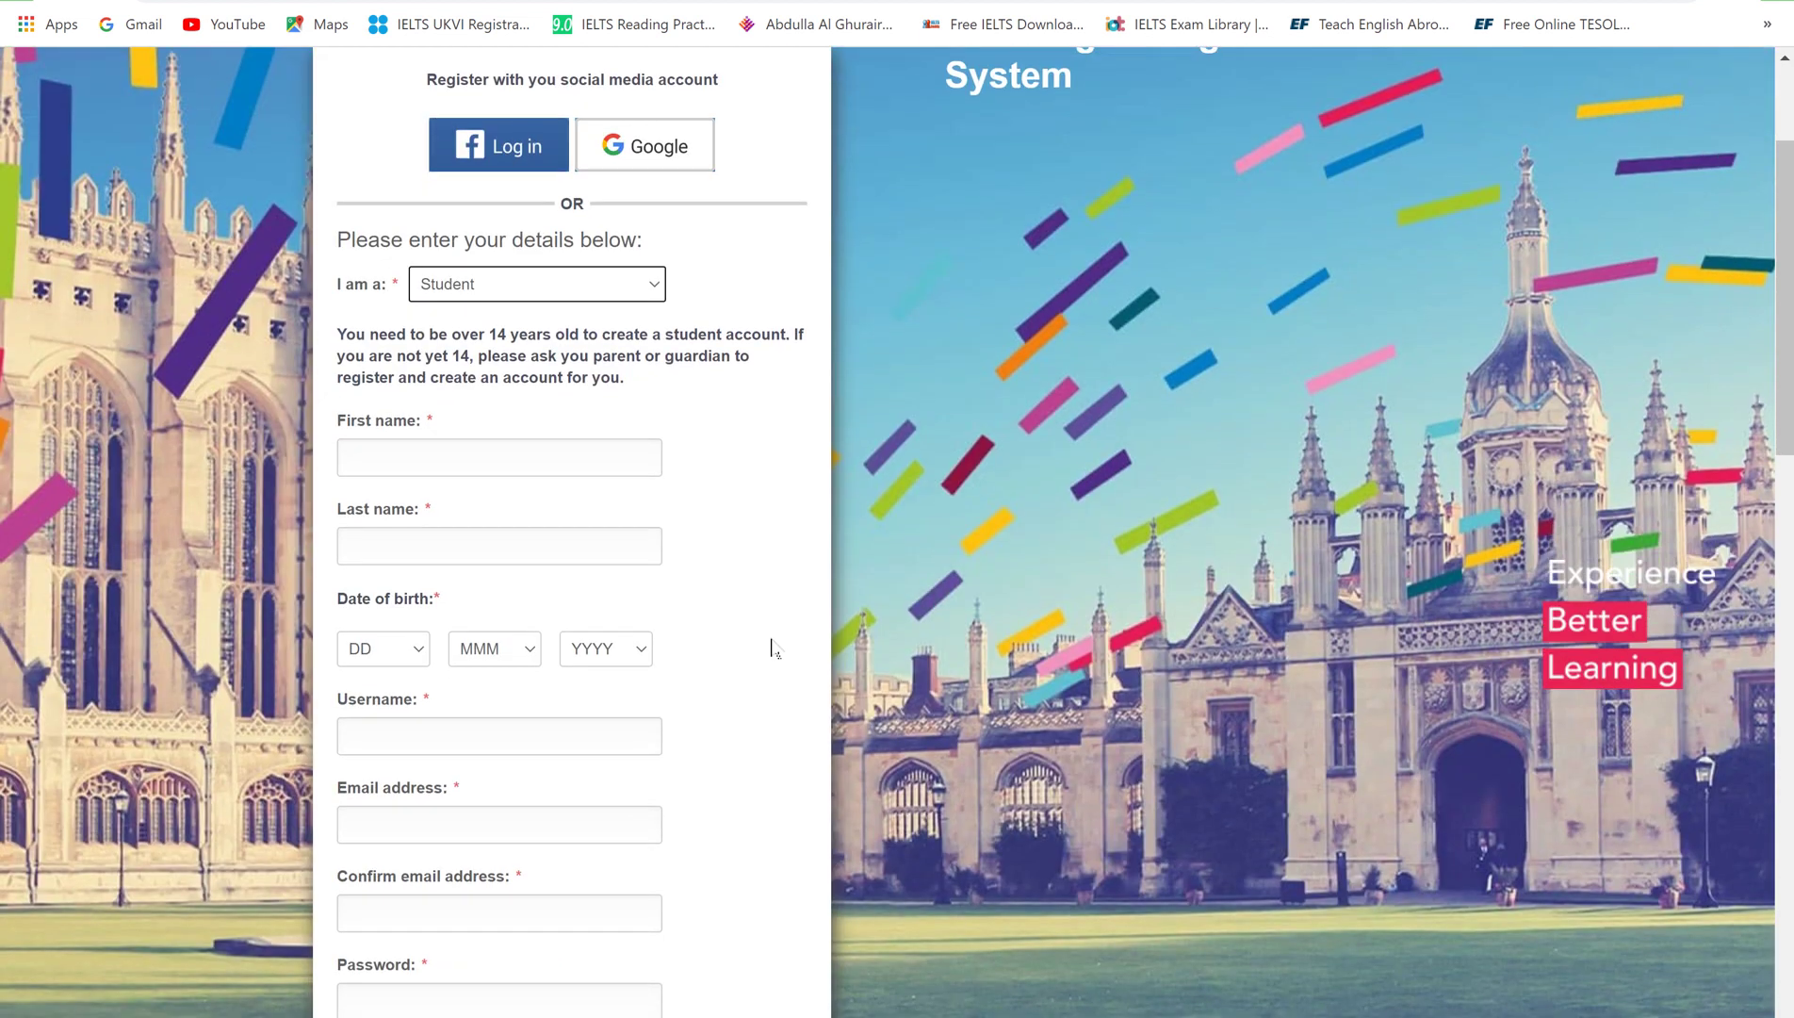
scroll(770, 648, down, 2)
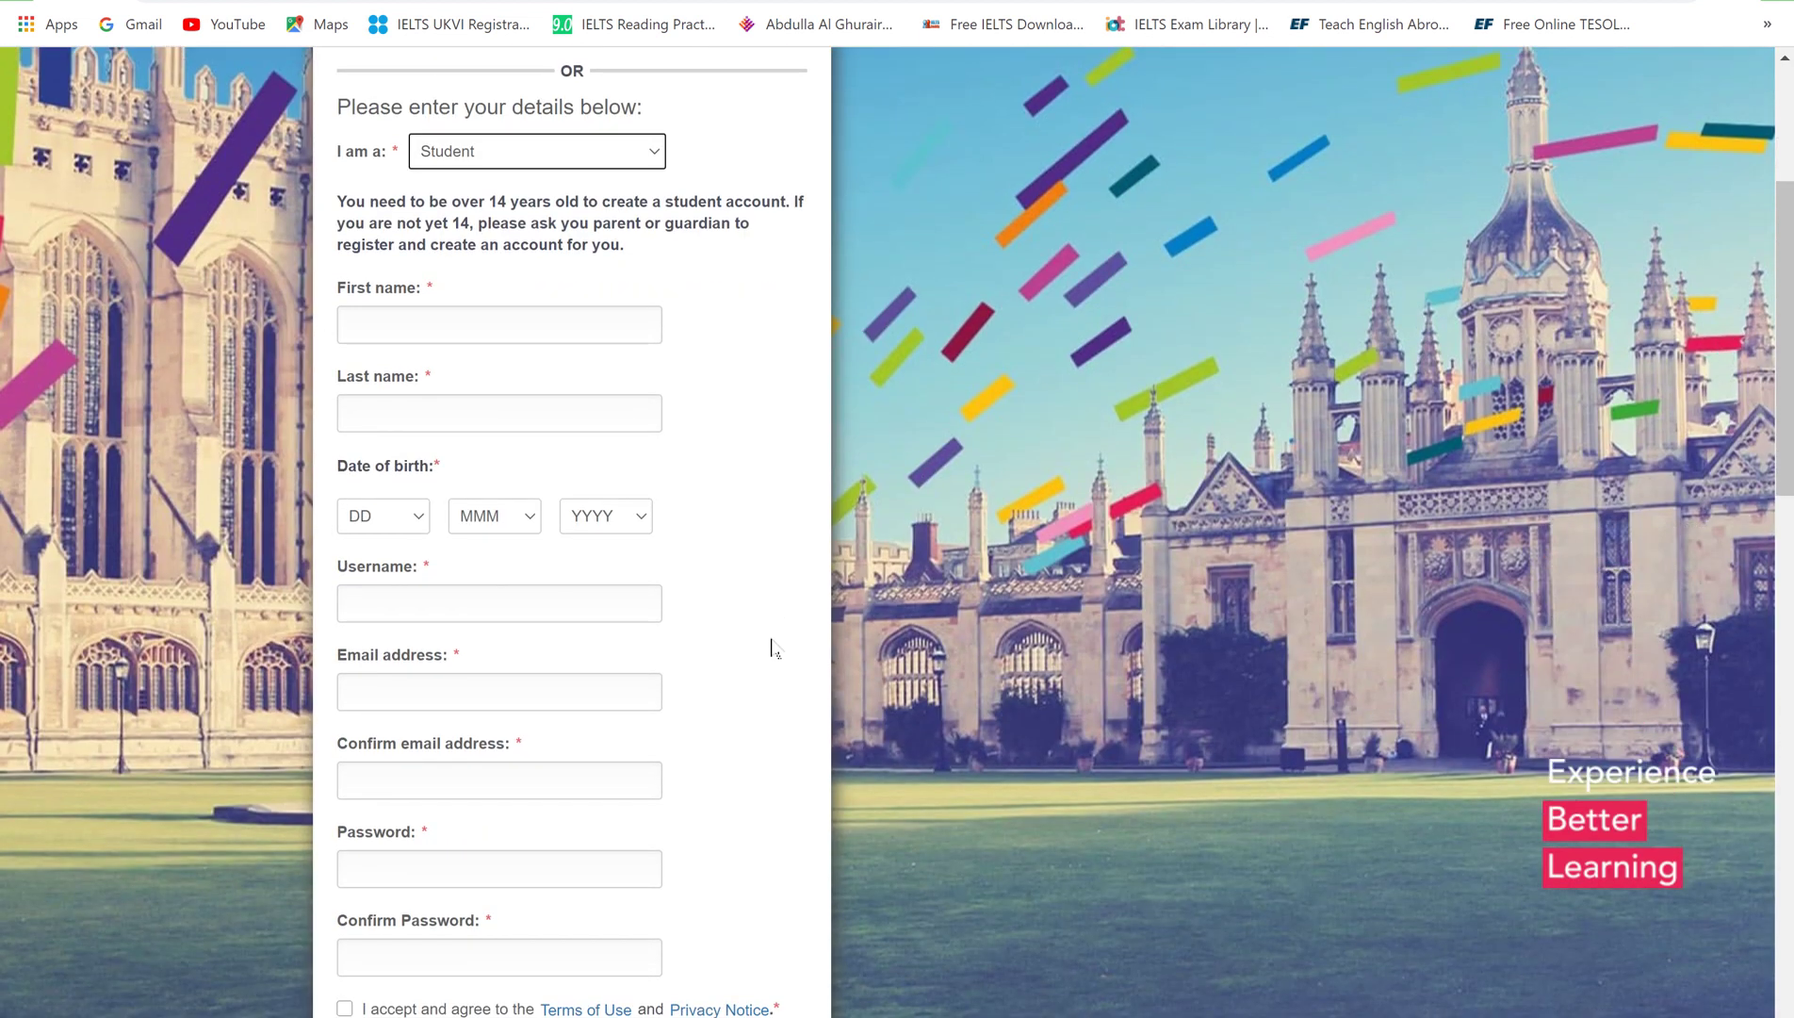
scroll(770, 648, down, 2)
scroll(778, 643, up, 1)
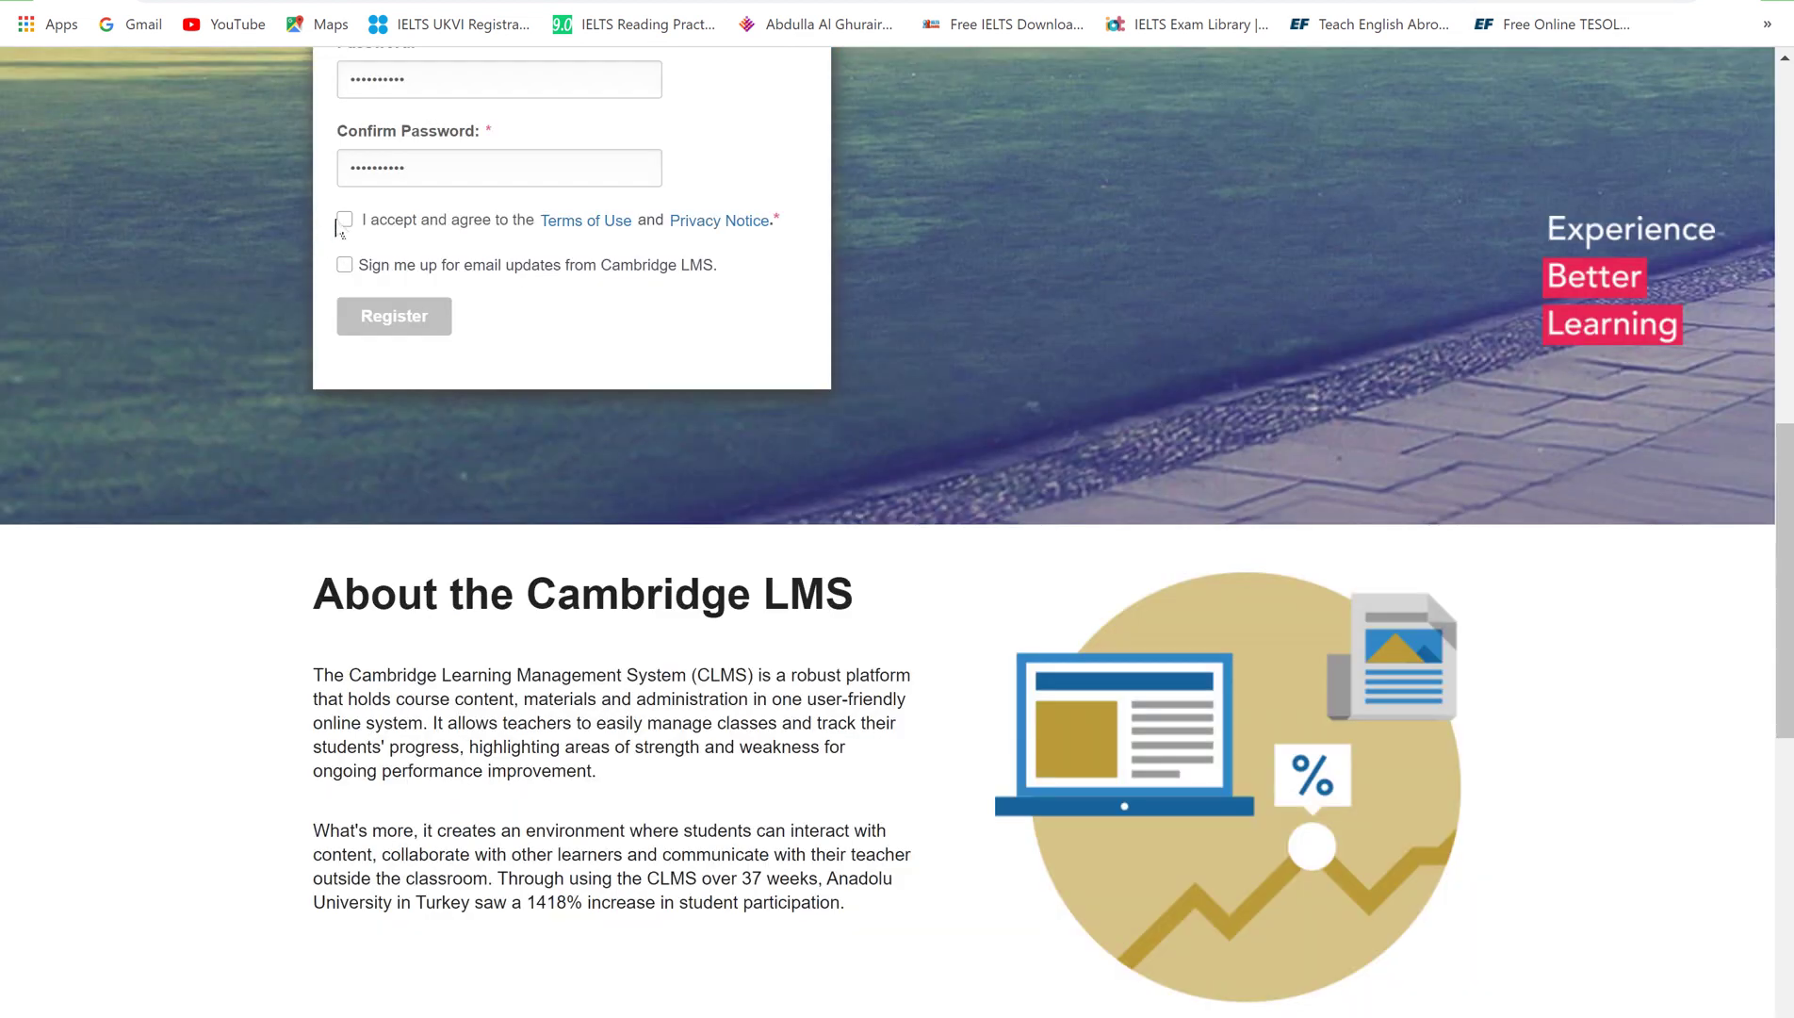
click(342, 220)
click(343, 267)
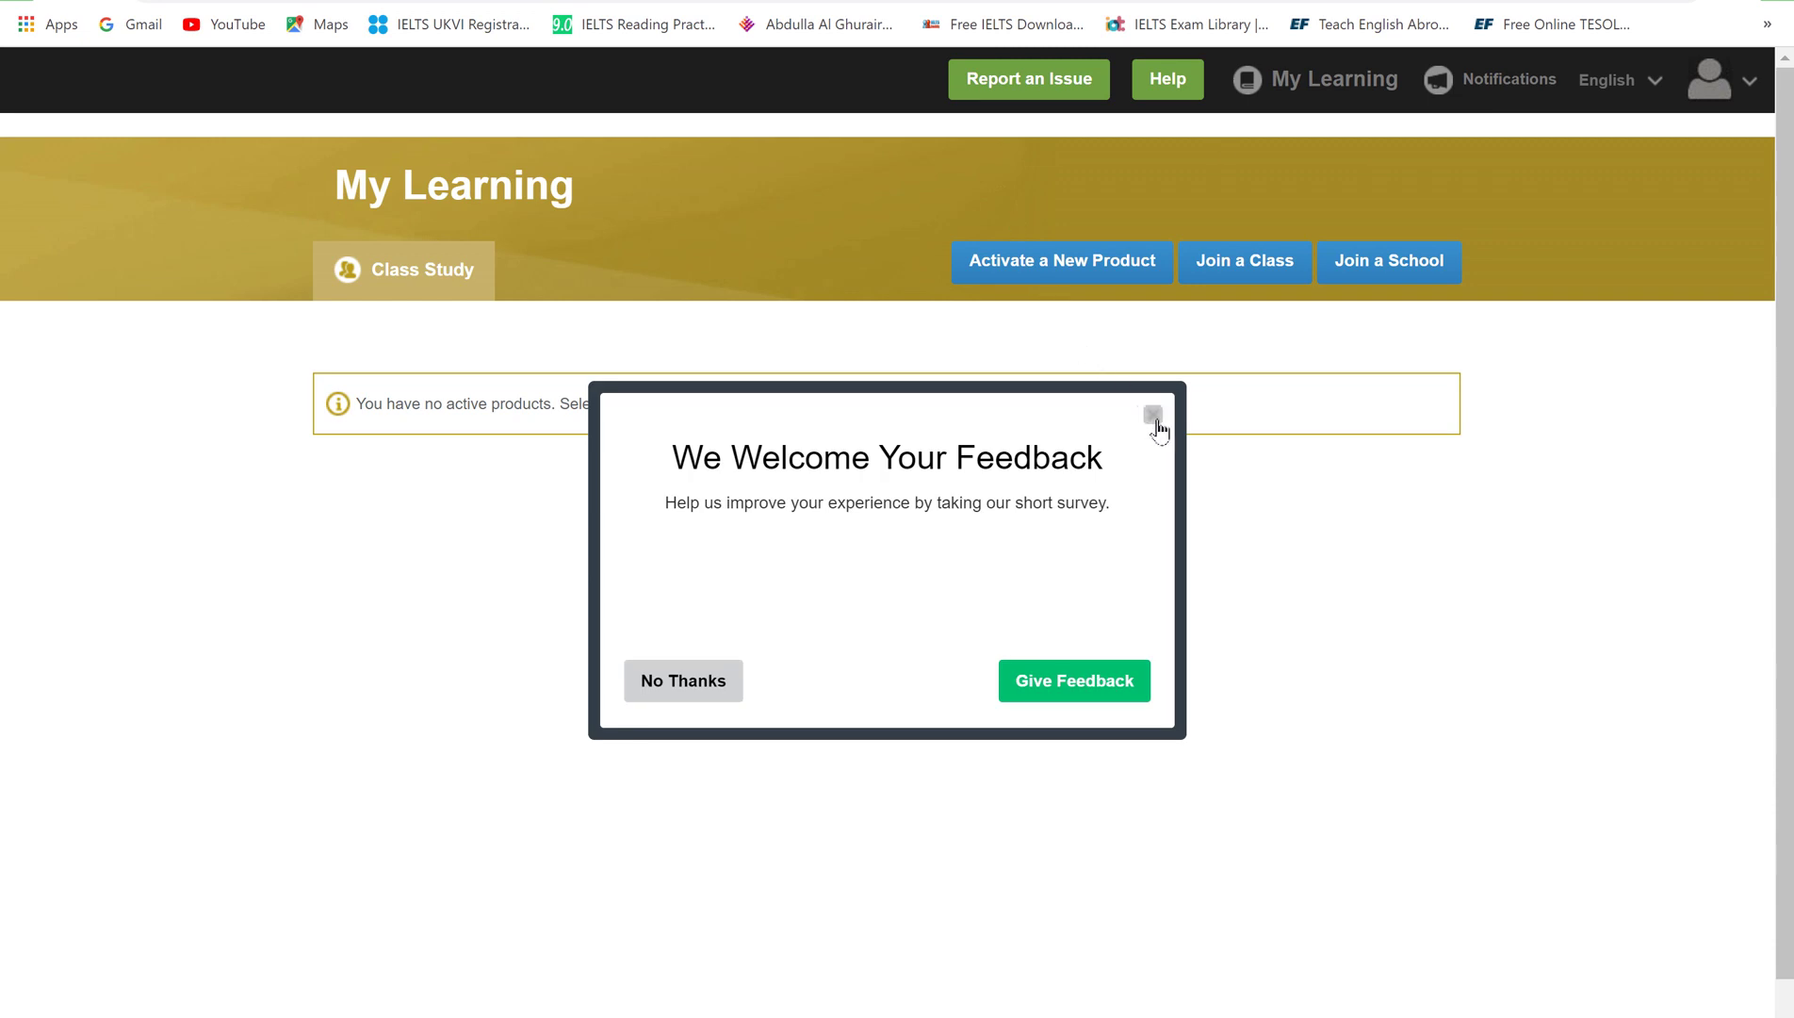
Close the feedback survey and go to 'Activate a New Product'
click(1154, 417)
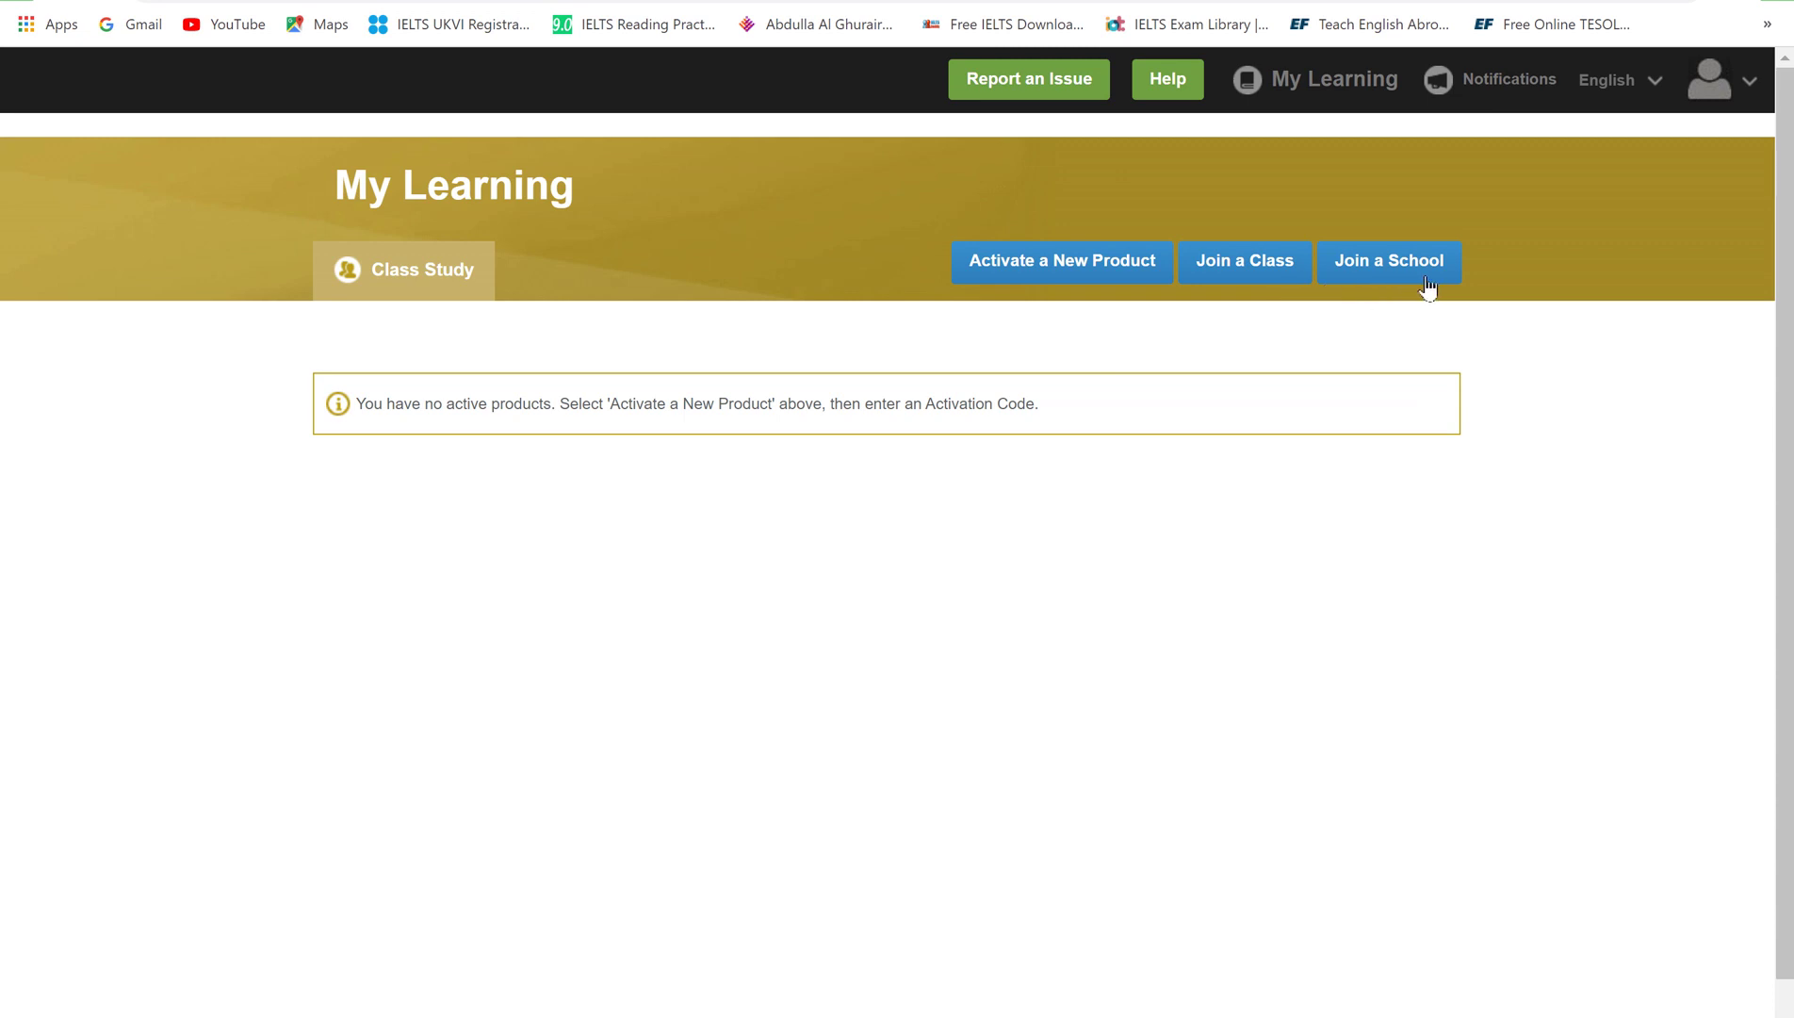
click(1095, 279)
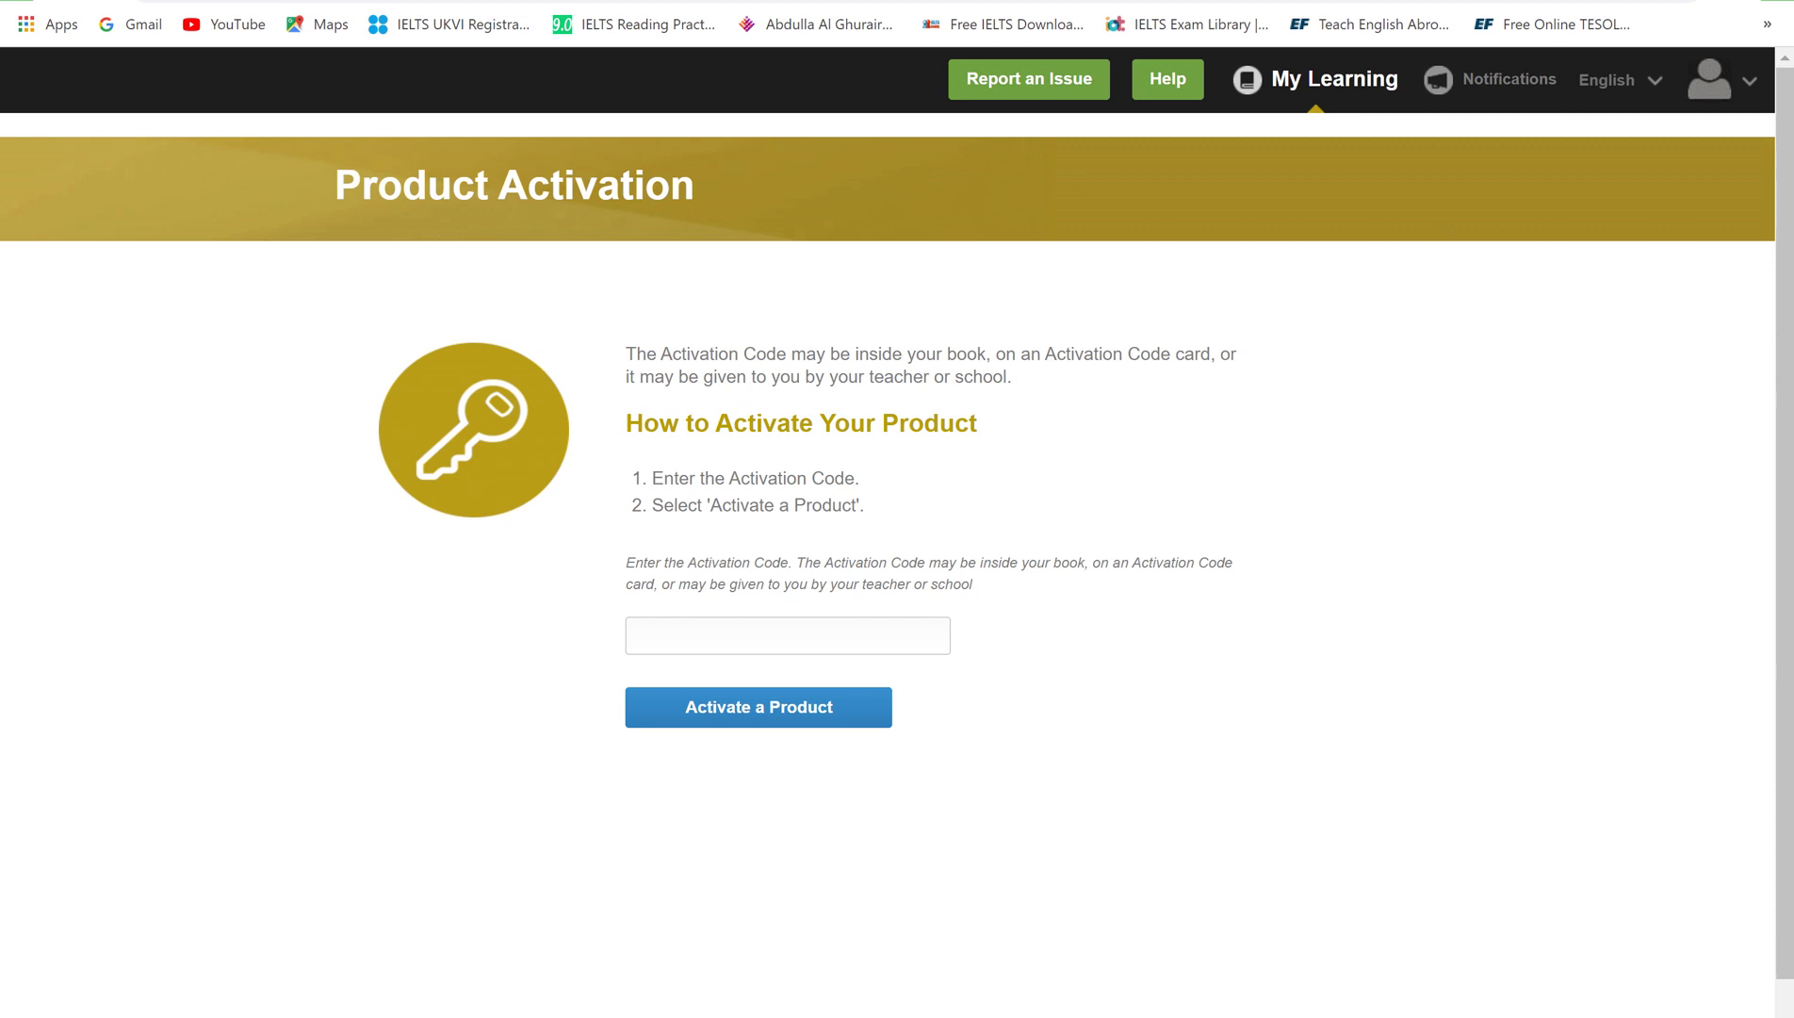
Paste the activation code to activate Think Level 4, then proceed to Join a Class
key(ctrl+v)
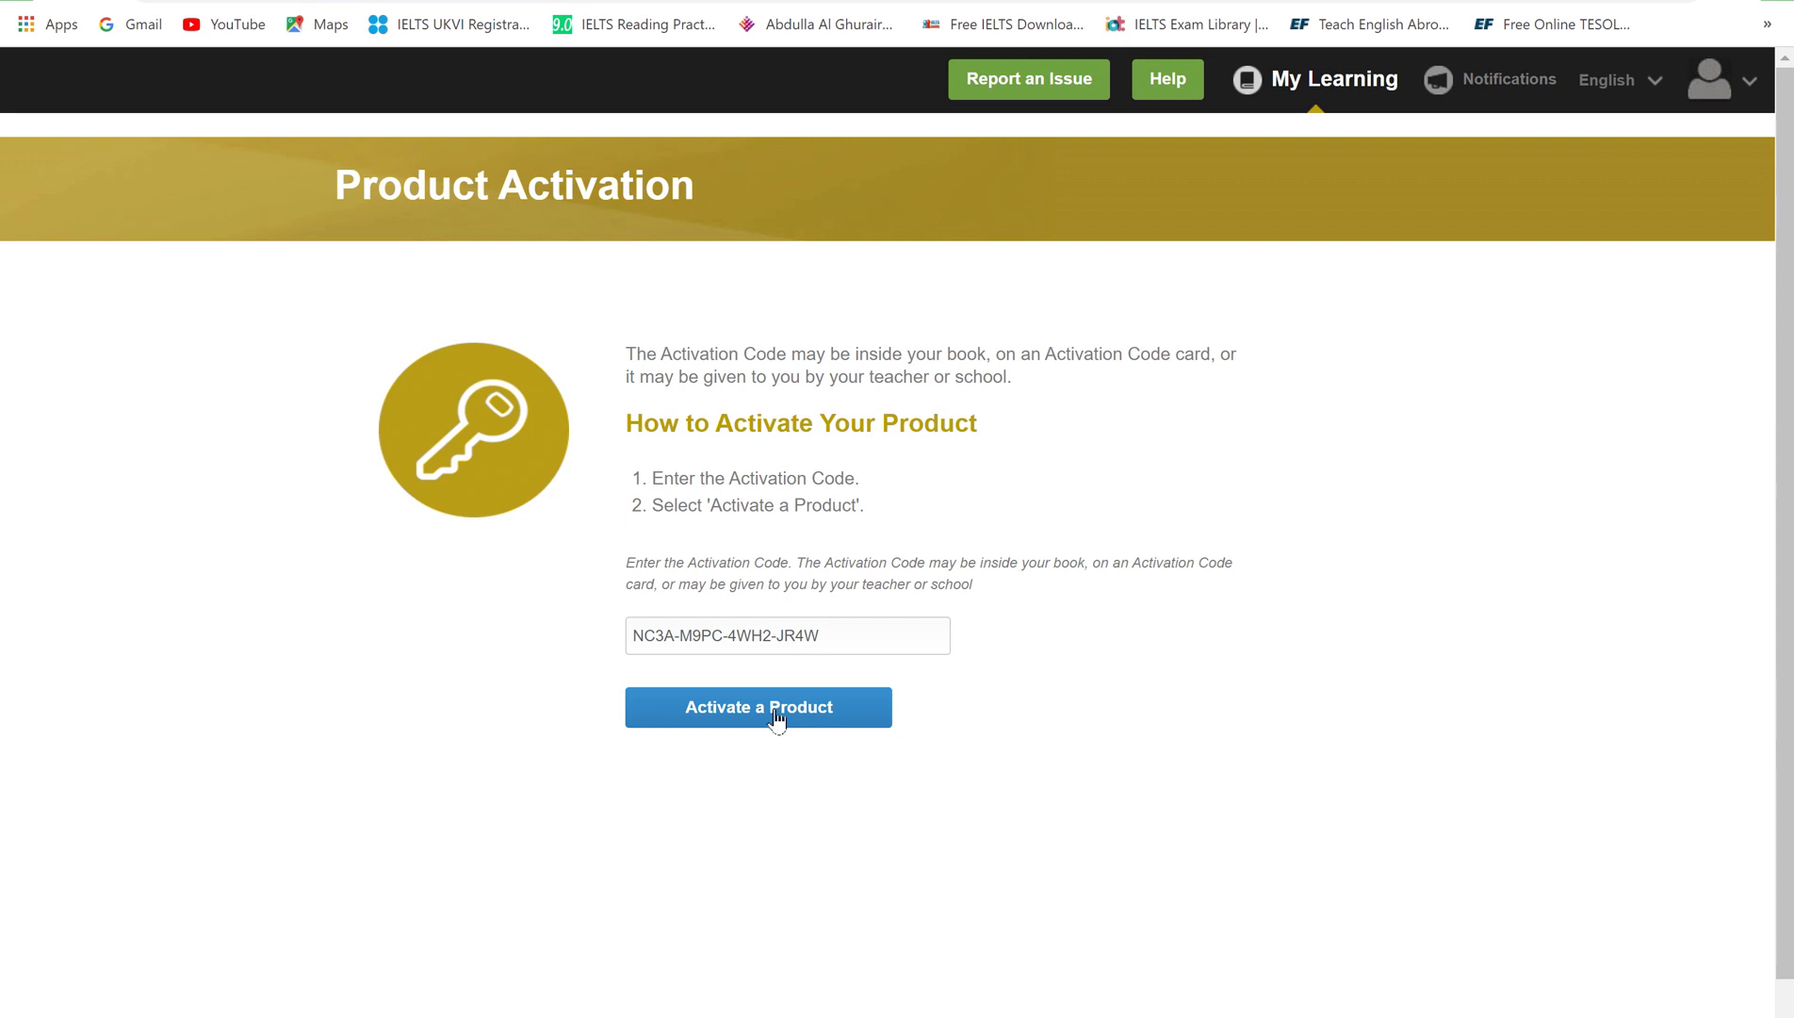
click(777, 718)
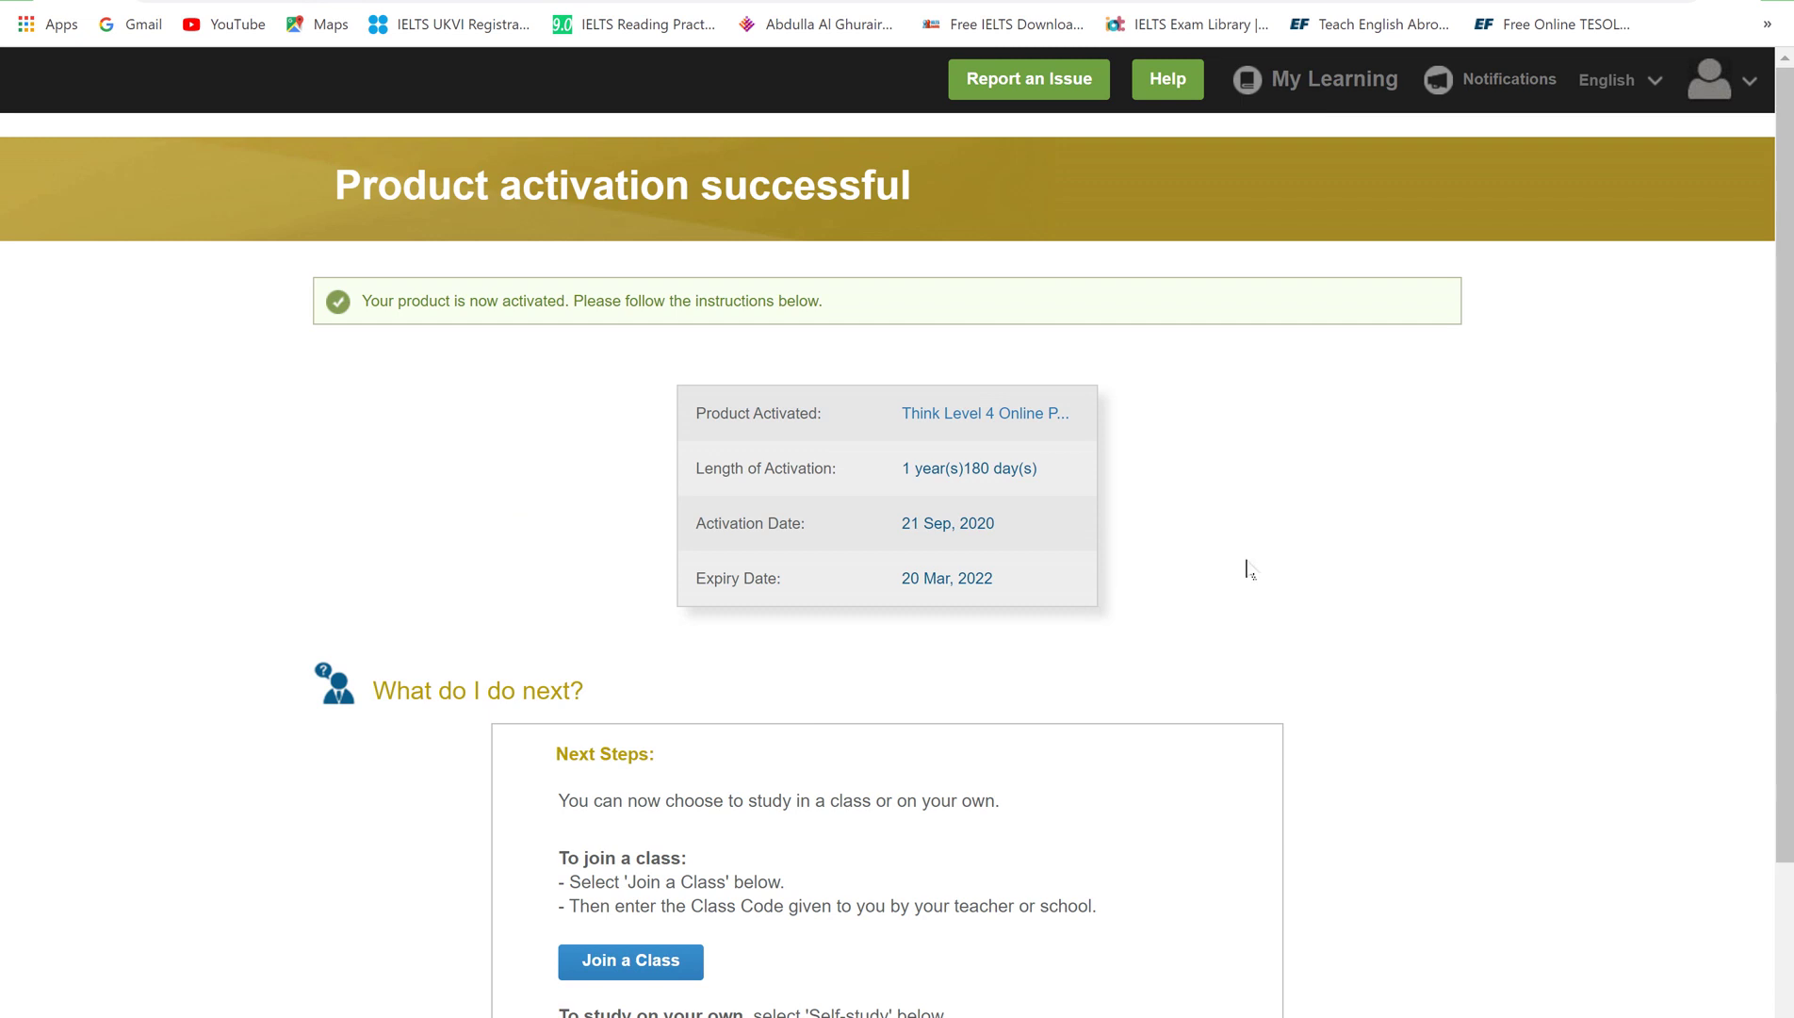
scroll(1248, 569, down, 2)
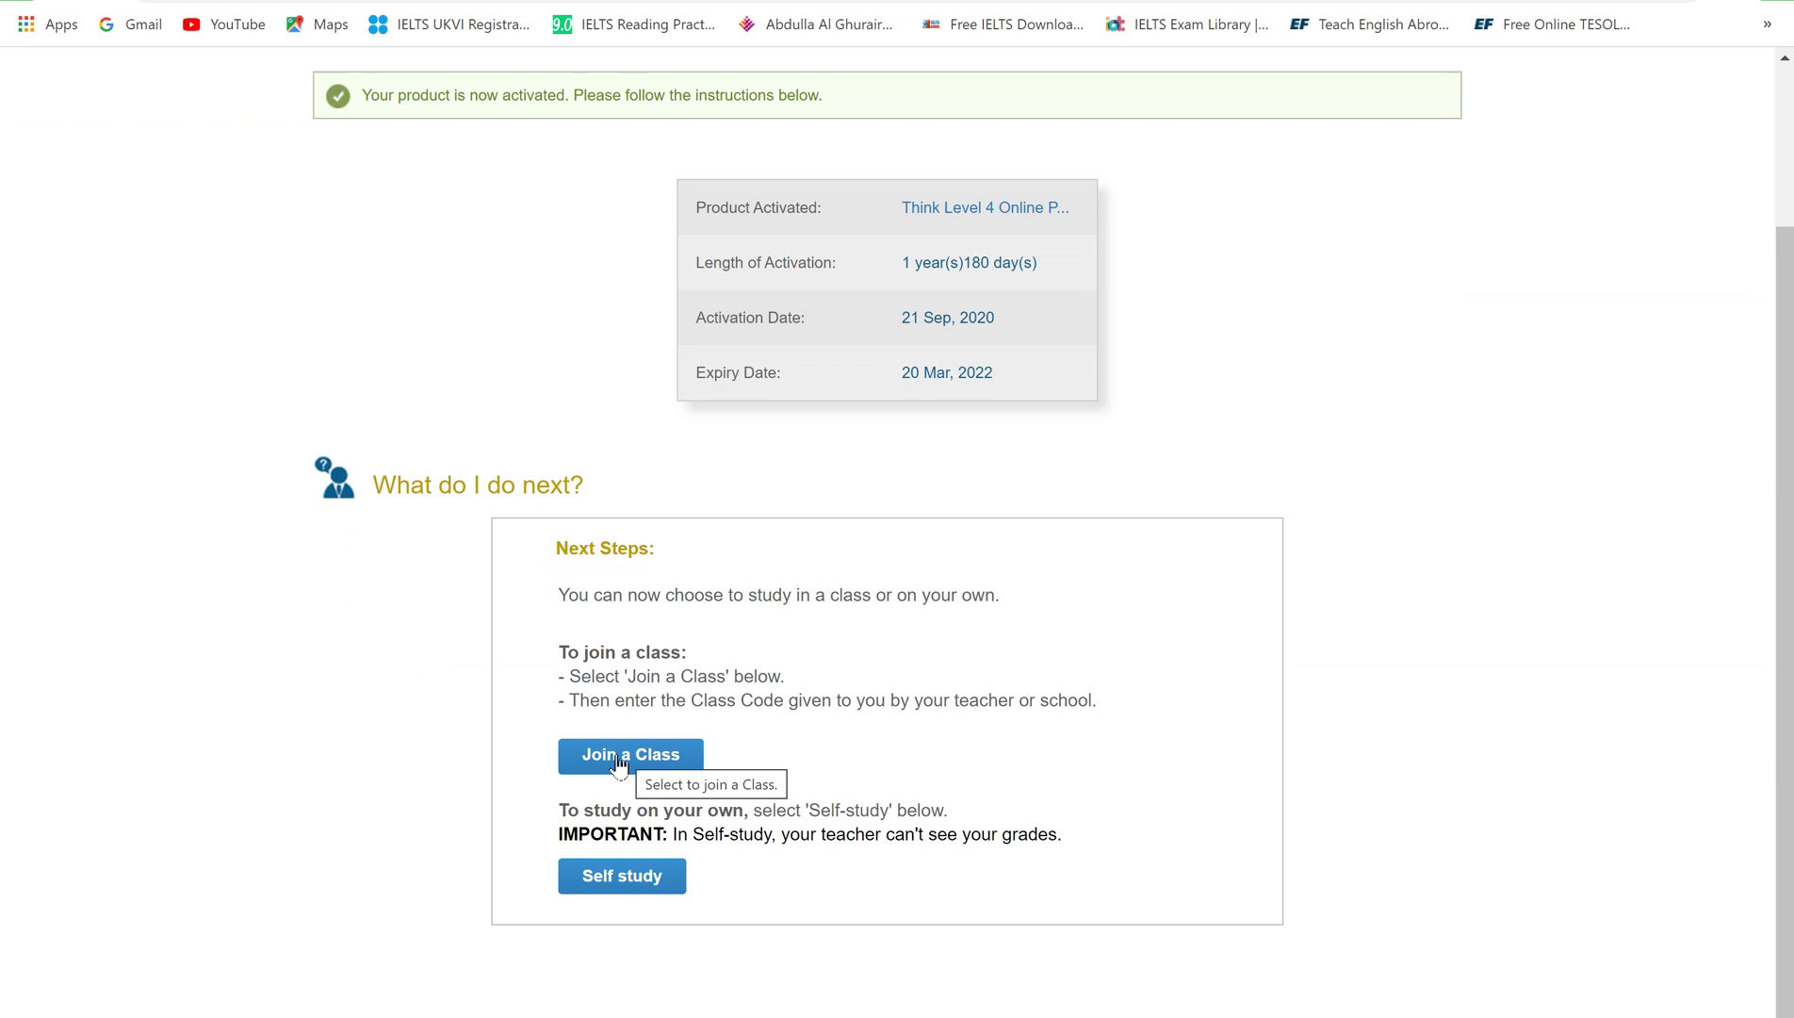
click(620, 758)
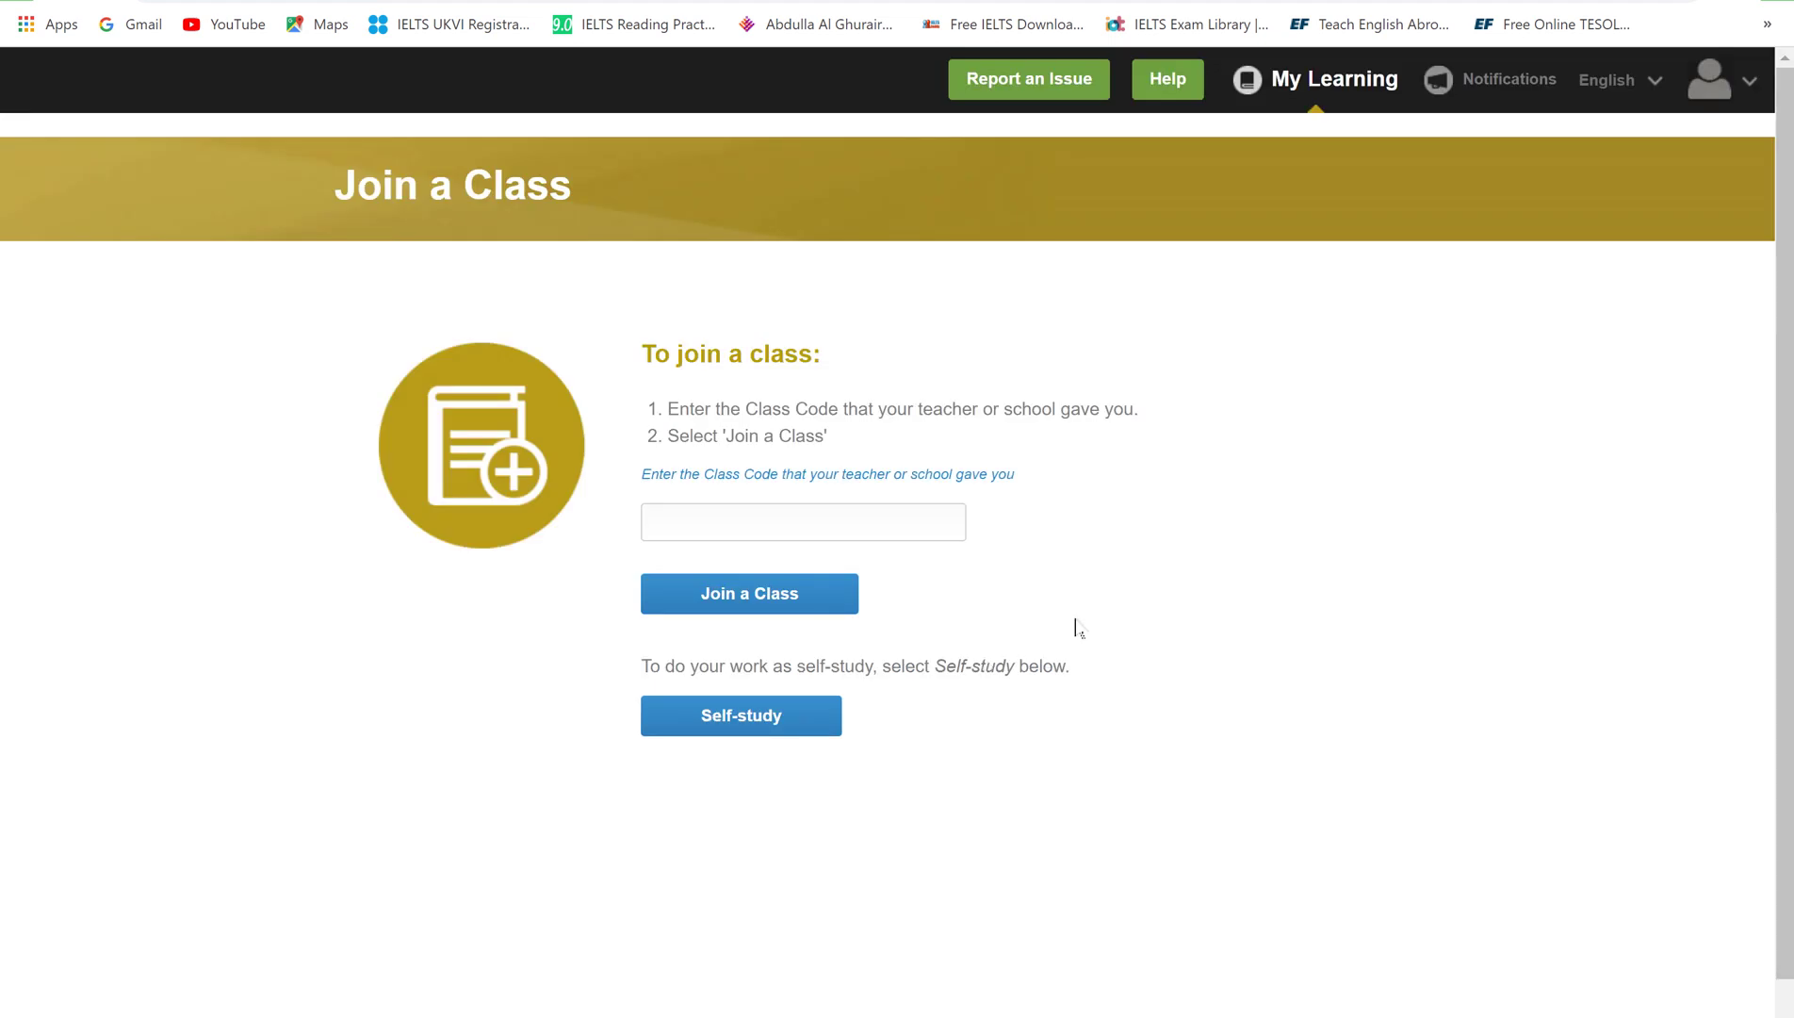
Paste the teacher's class code to join class 11 C for Think Level 4 Online Practice
click(778, 516)
click(748, 600)
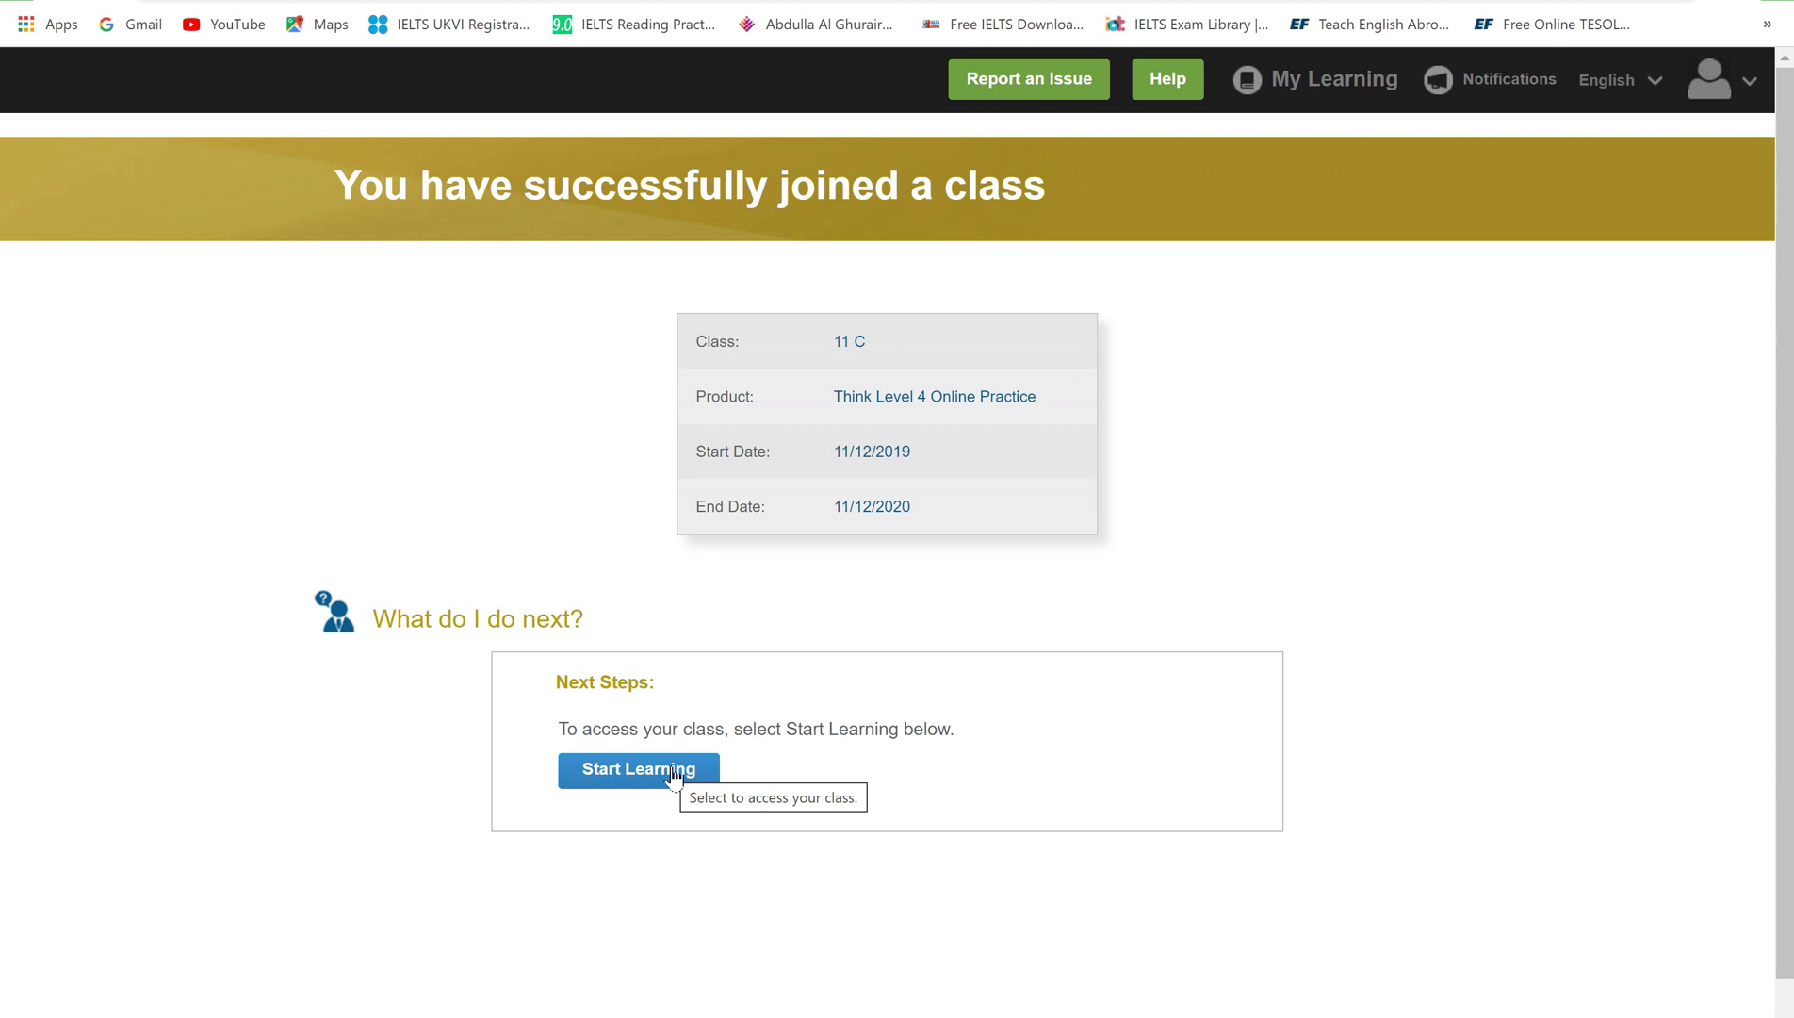
Start Learning in class 11 C and scroll through its empty Class Home dashboard
click(673, 779)
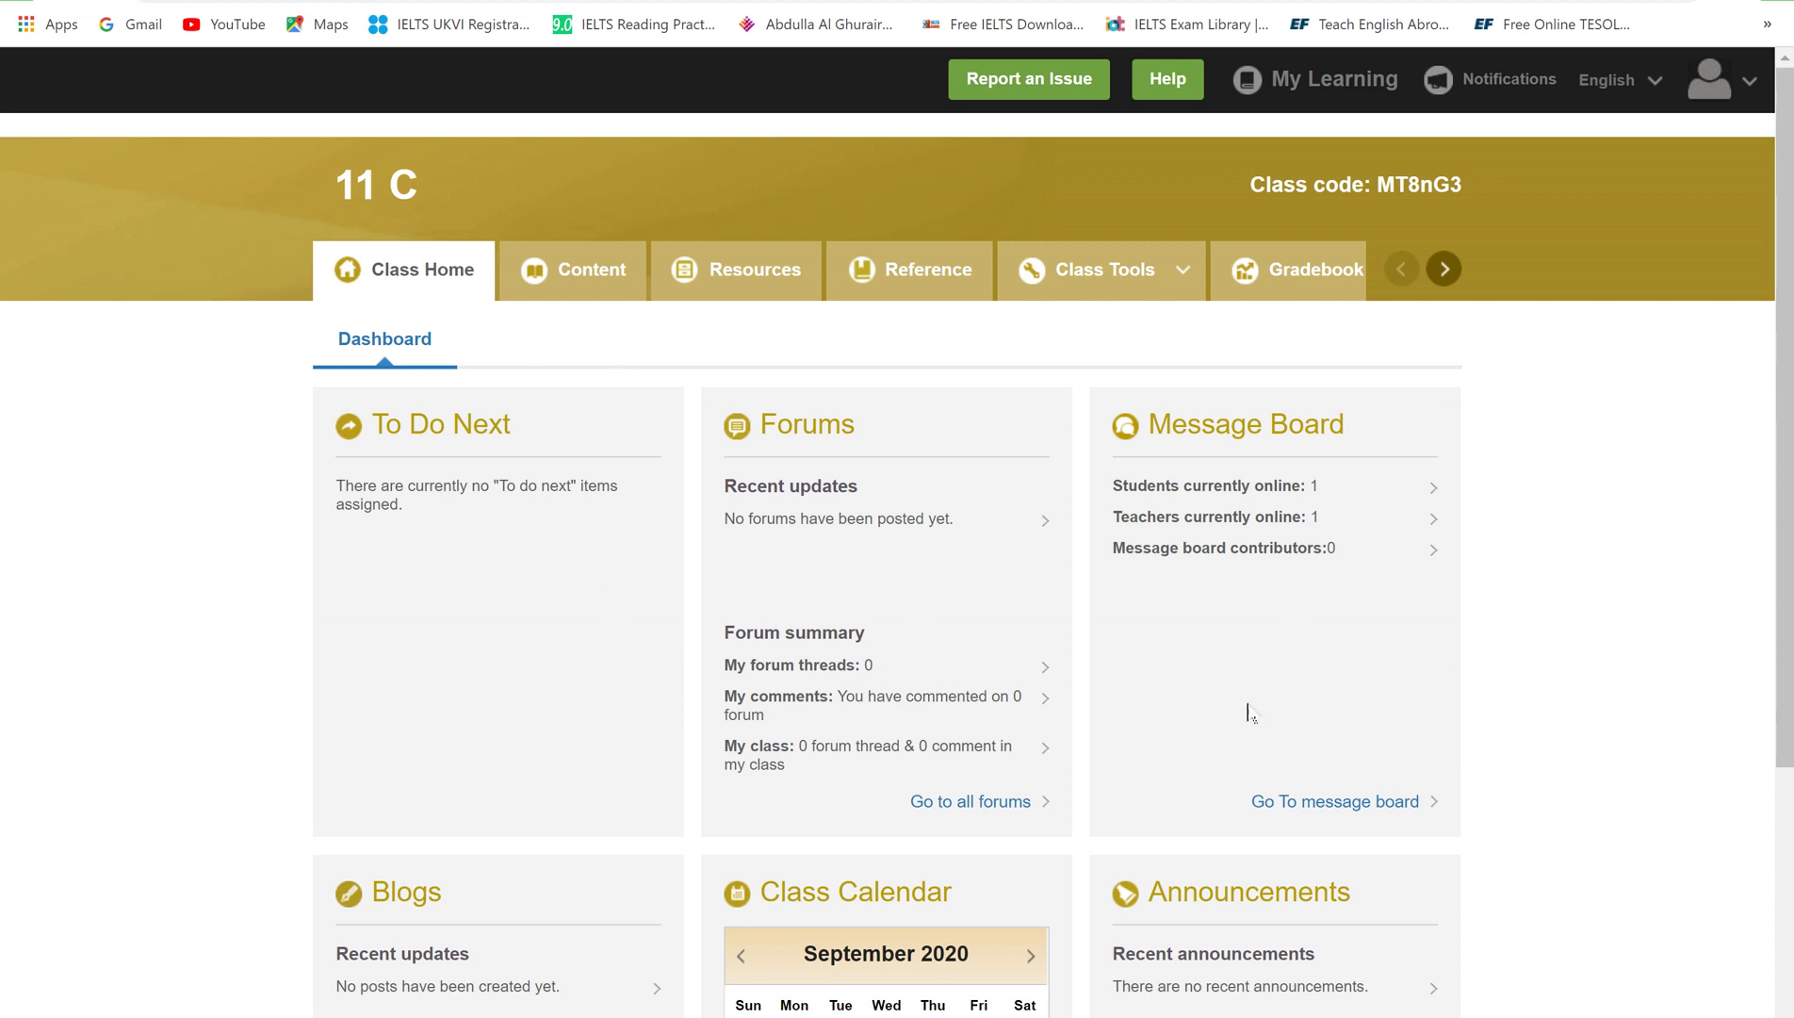
scroll(1063, 762, down, 3)
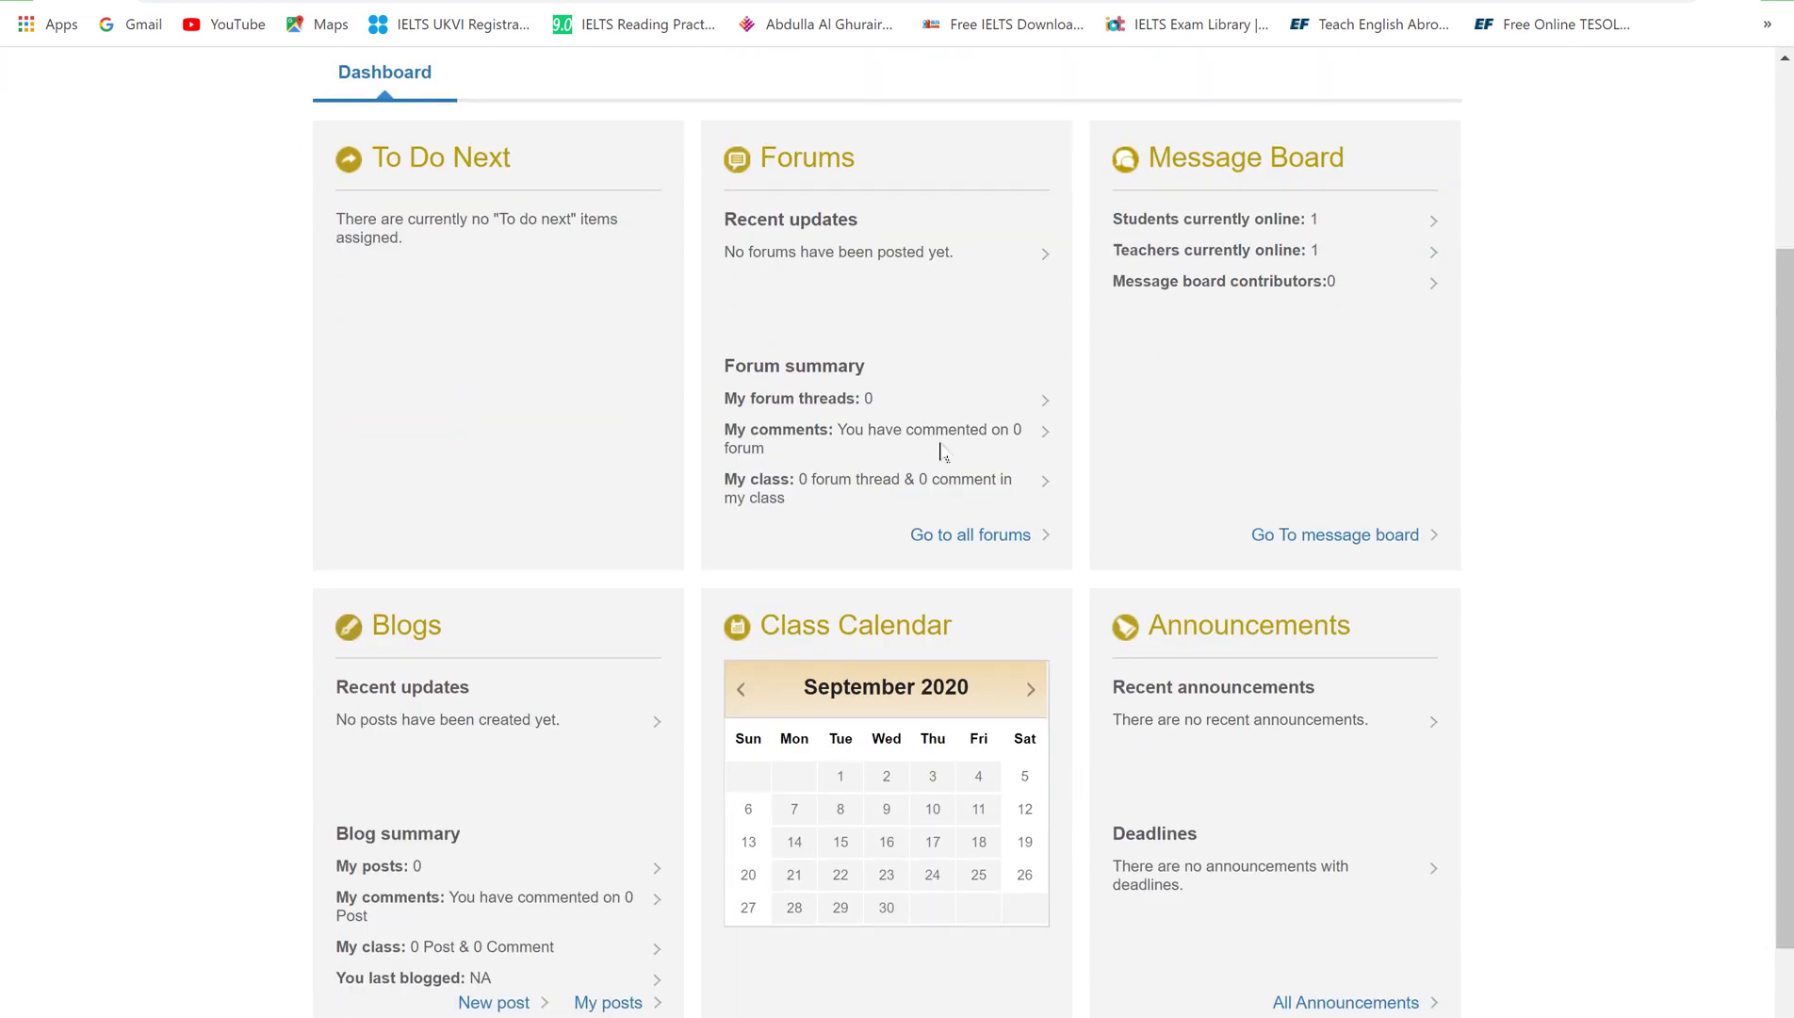
scroll(942, 452, up, 3)
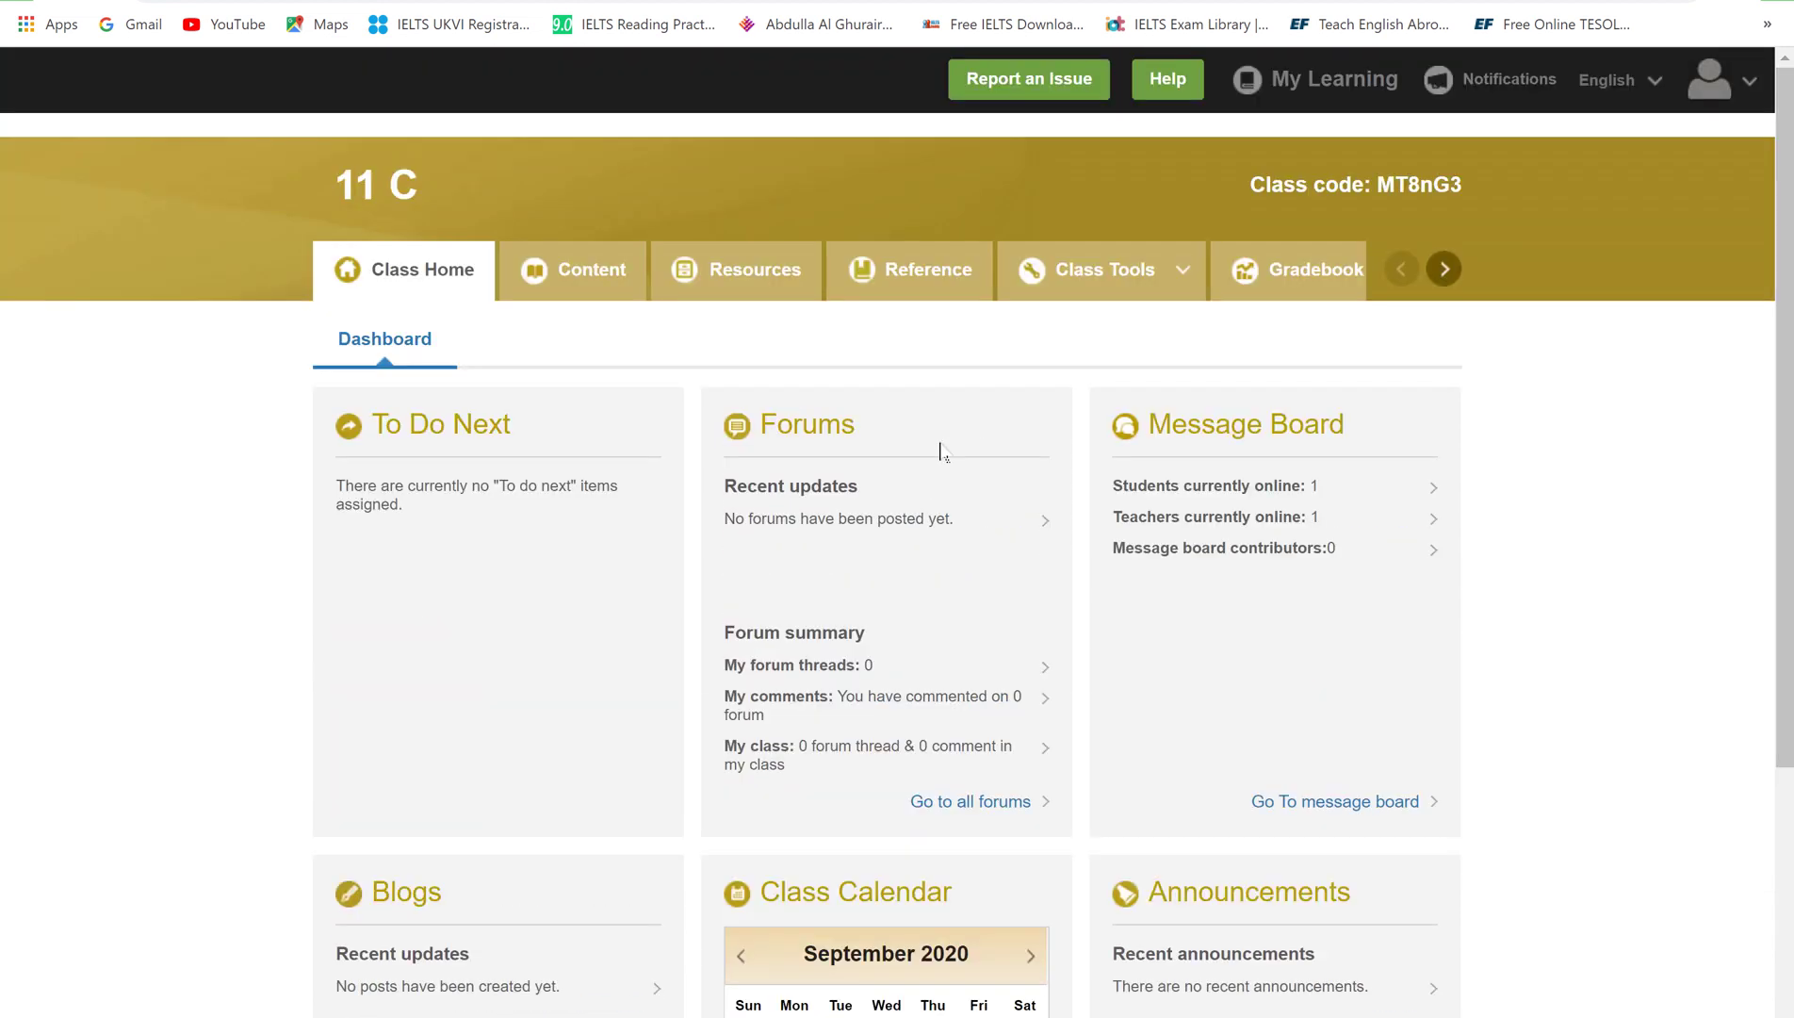